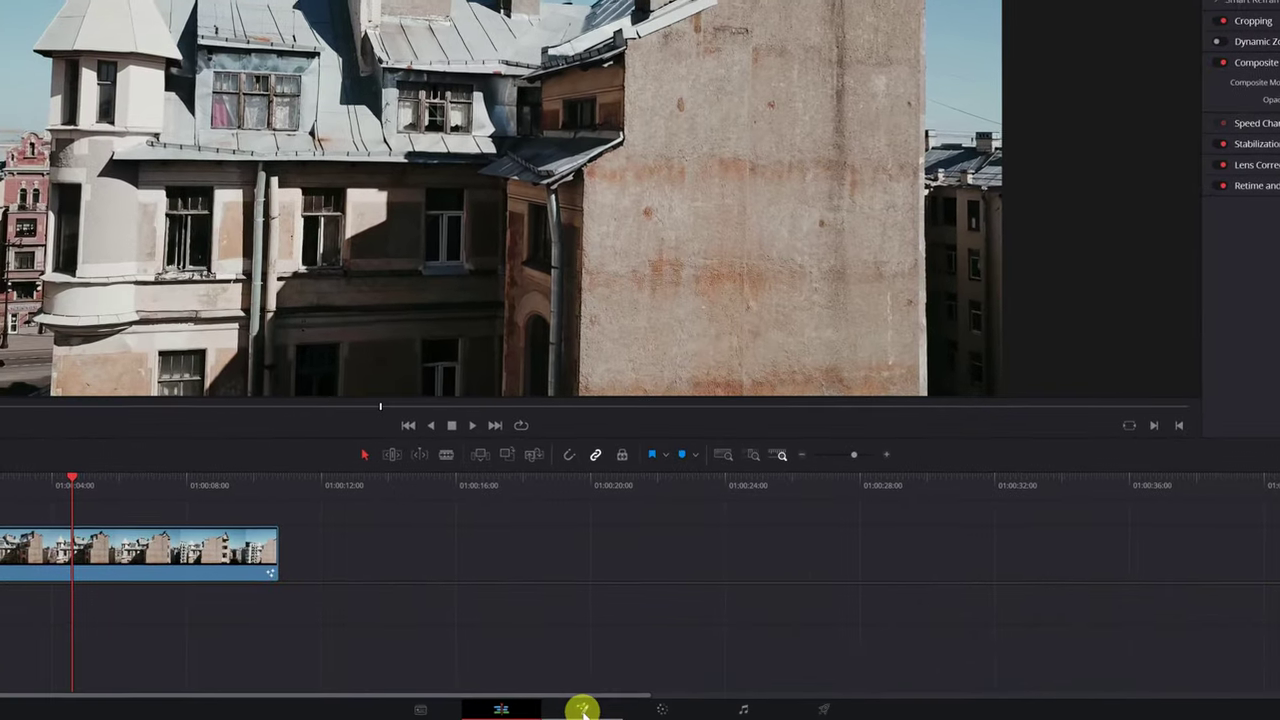
- Switch to the Fusion page and select both the MediaIn1 and MediaOut1 nodes
left_click(590, 710)
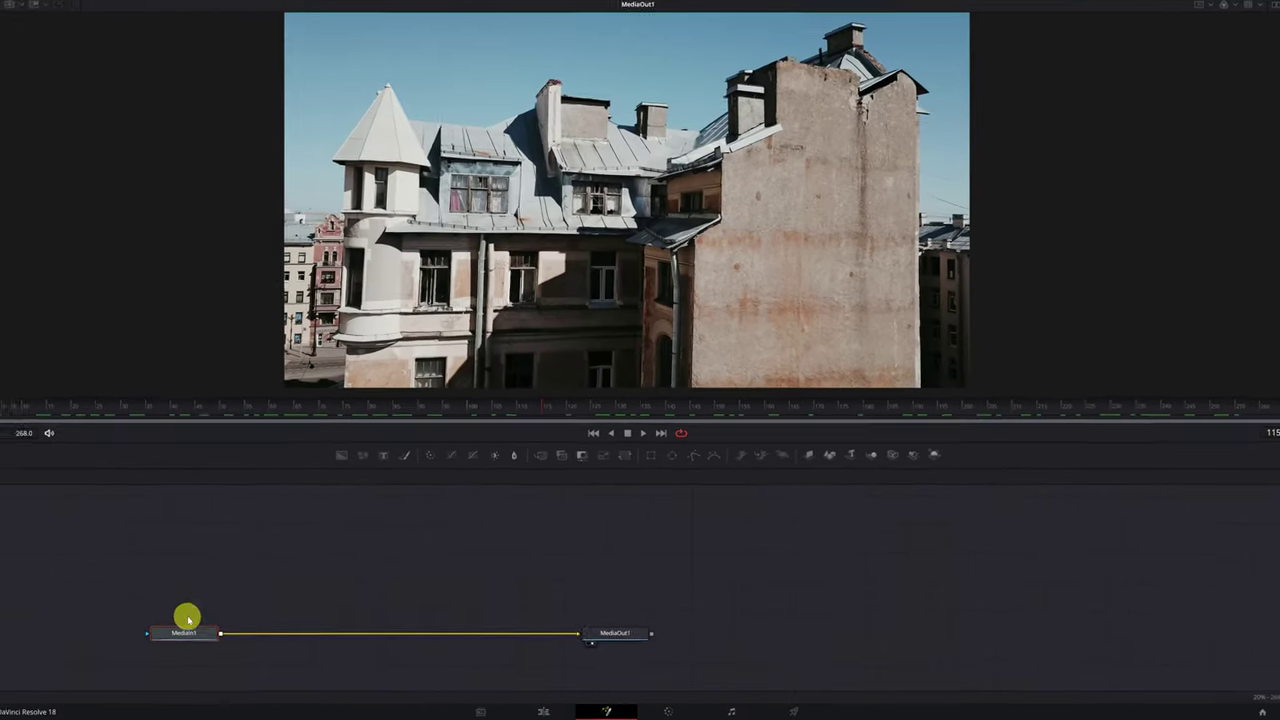
left_click_drag(35, 586, 747, 605)
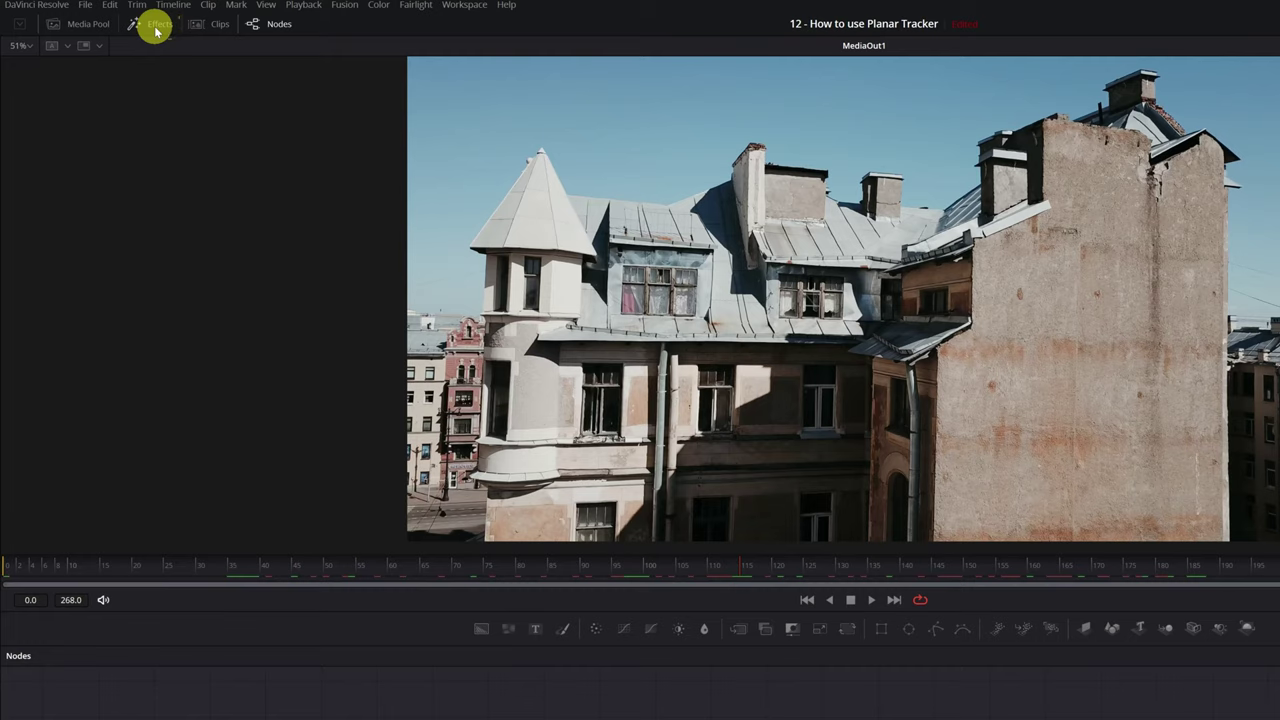
- Filter the Effects library by 'plan' to list the planar tools
left_click(156, 28)
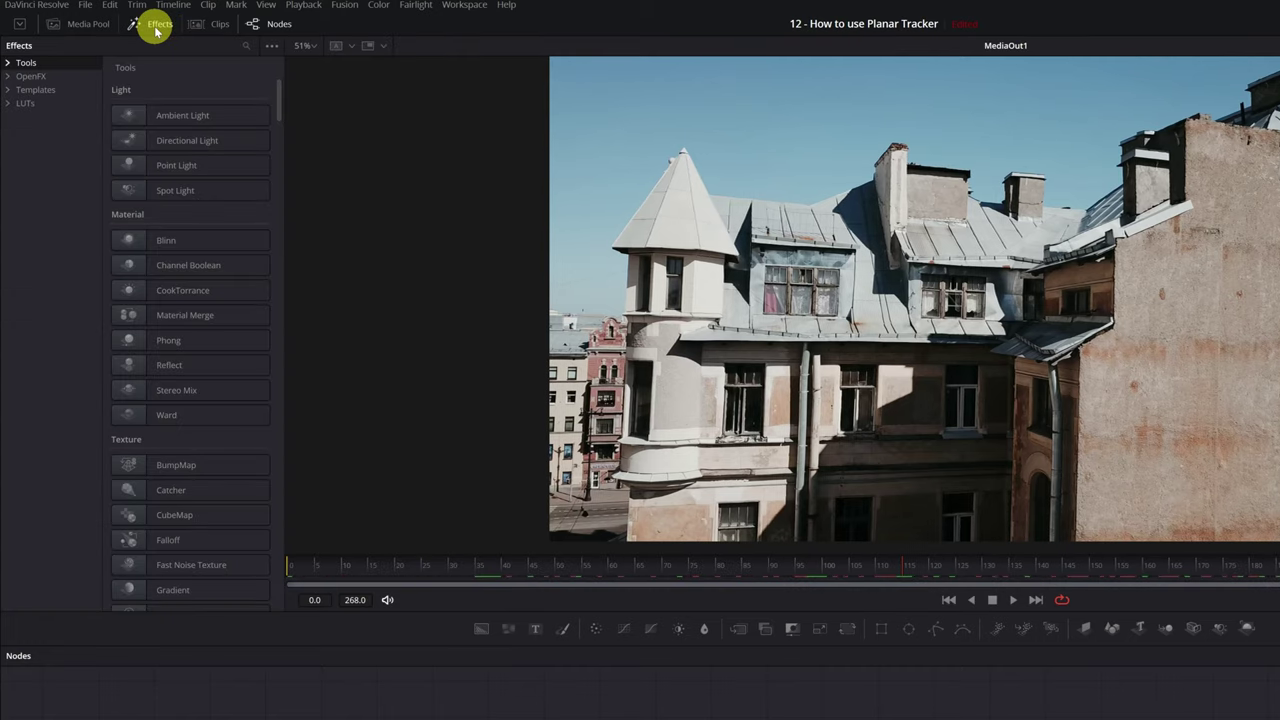
left_click(244, 46)
type("pla")
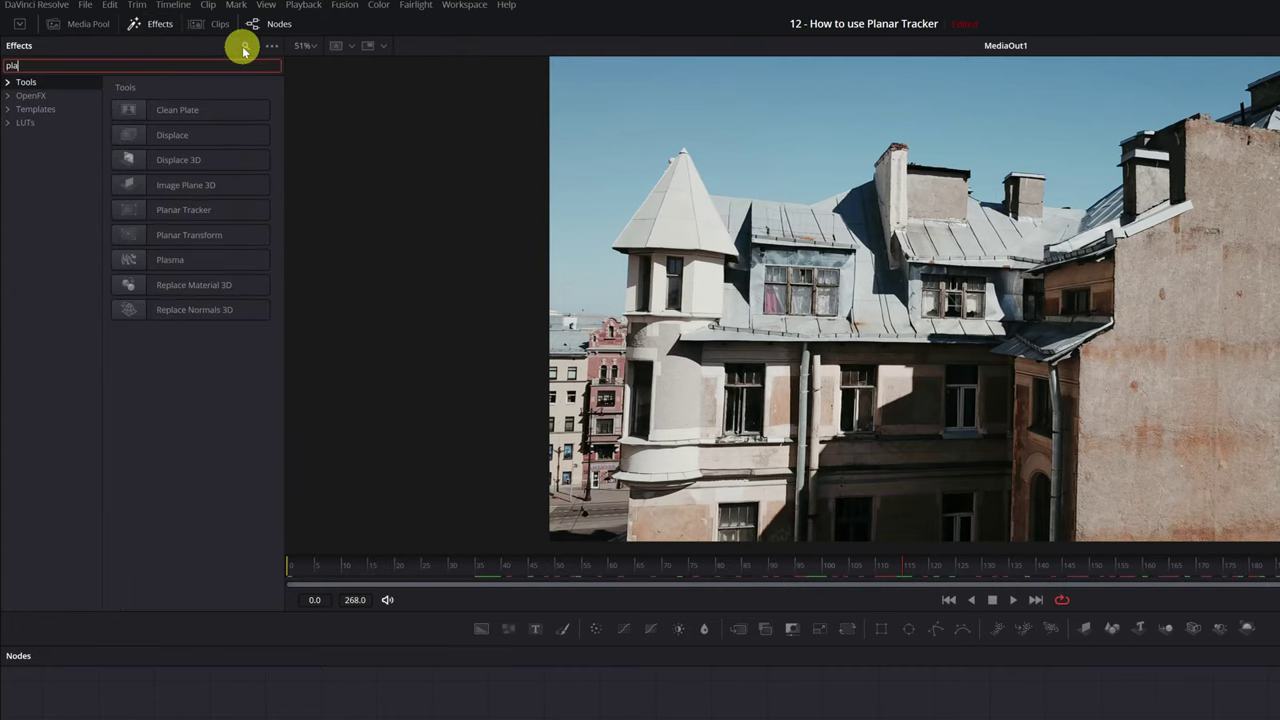
type("n")
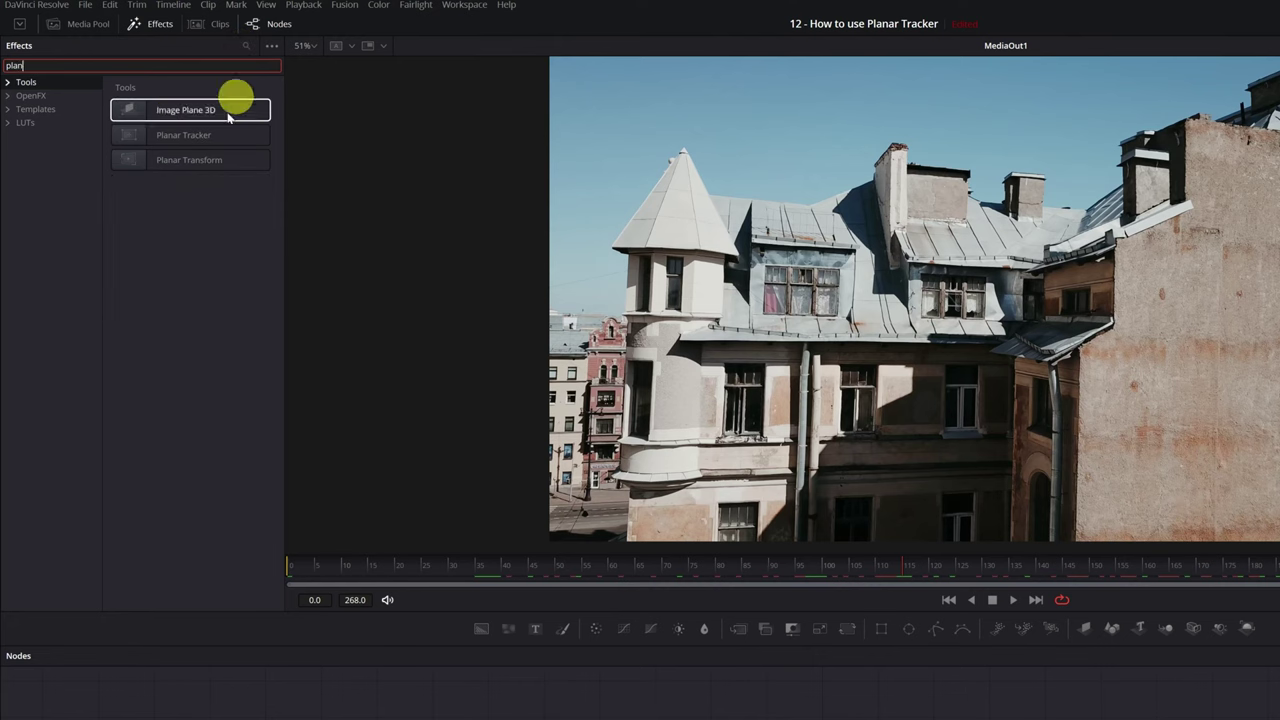
- Try dropping Planar Tracker onto the link, pull it back off, and select MediaIn1
left_click_drag(179, 141, 695, 719)
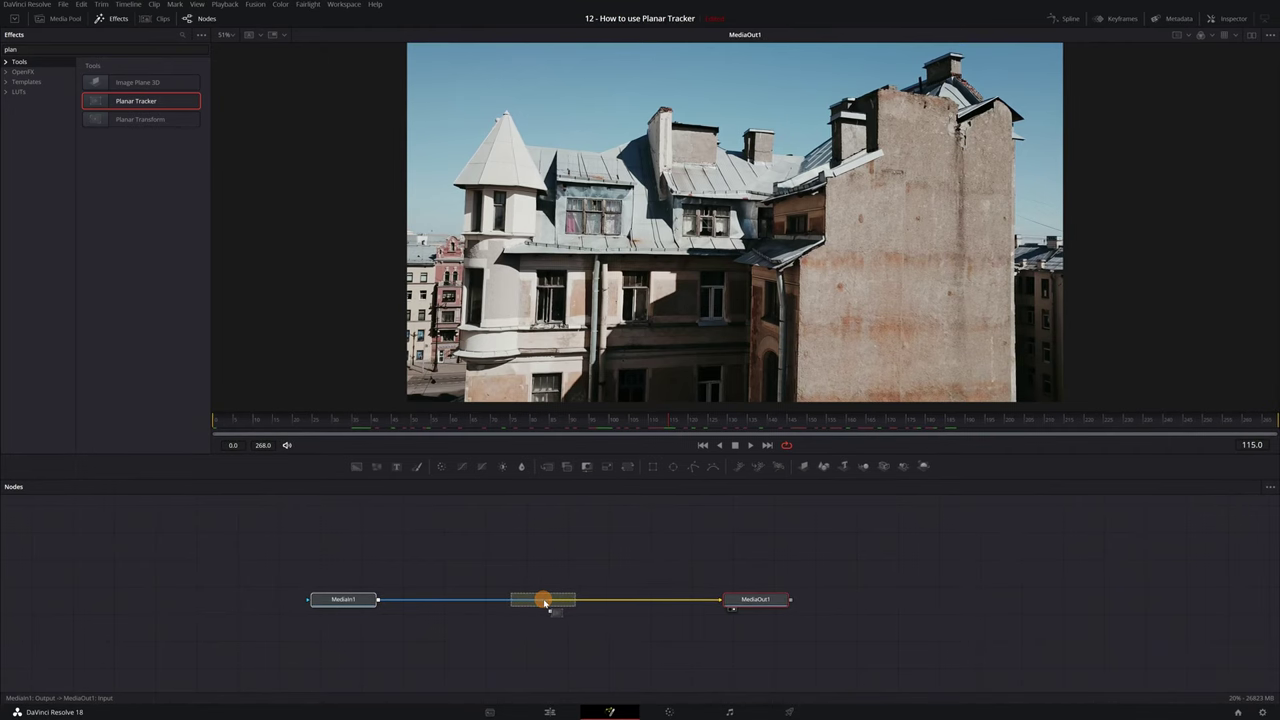
left_click_drag(543, 601, 318, 313)
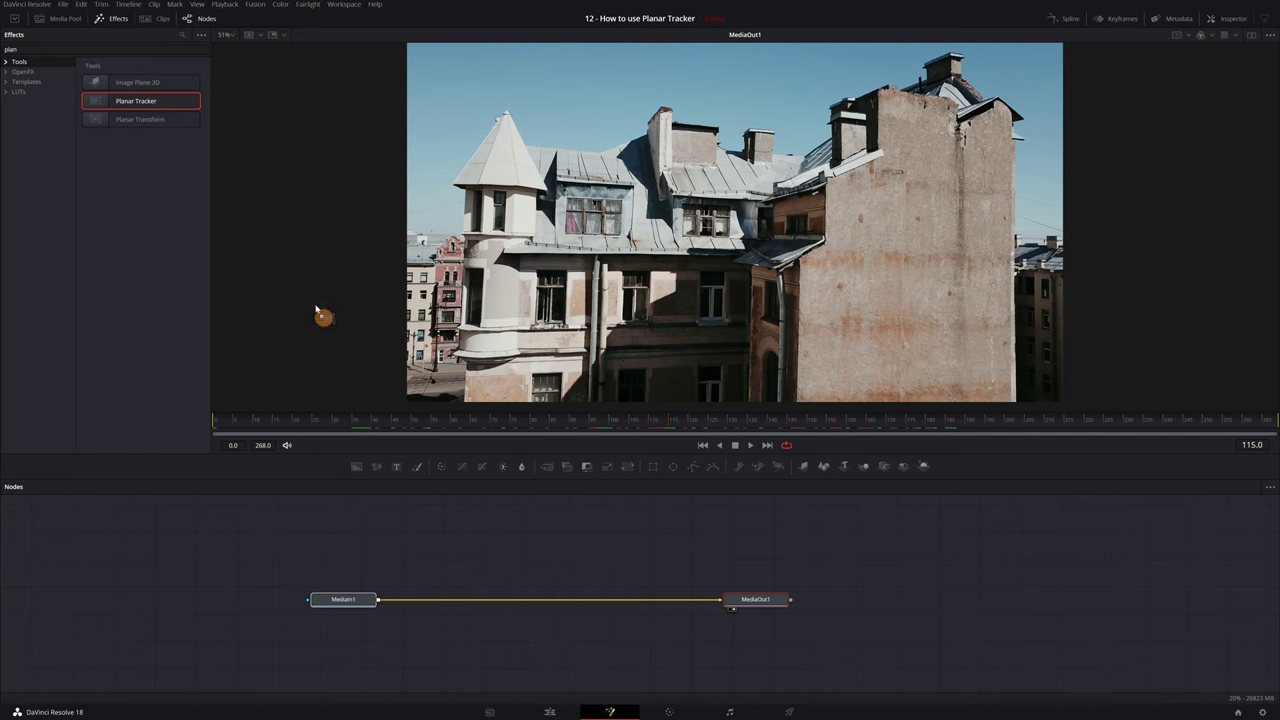
left_click(357, 603)
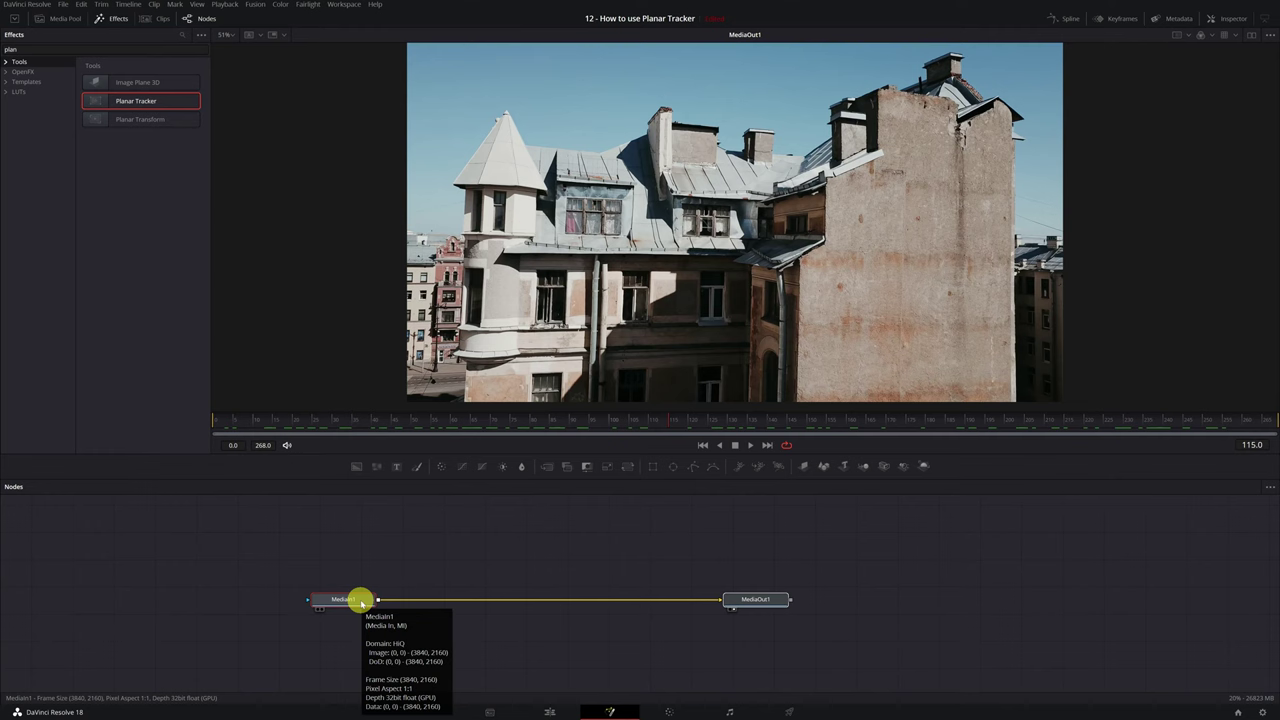
- Add a Planar Tracker node after MediaIn1 from the tool search using 'plana'
key("ctrl+space")
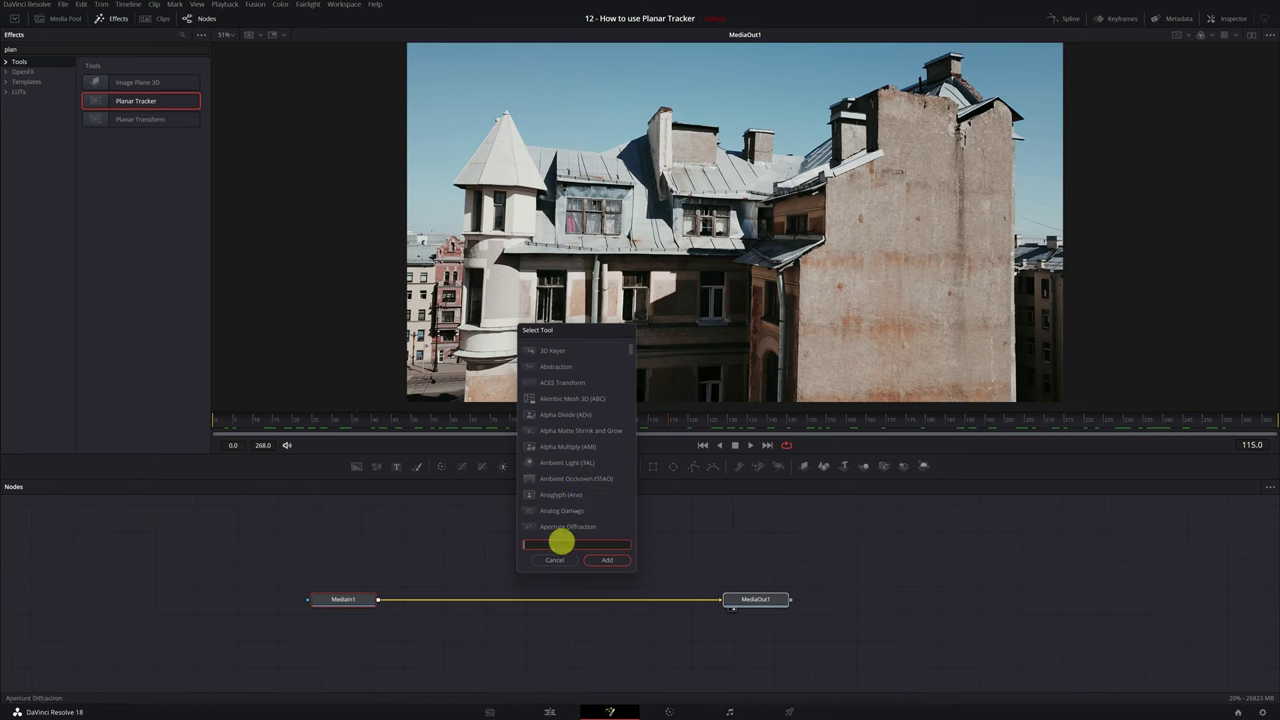
type("plana")
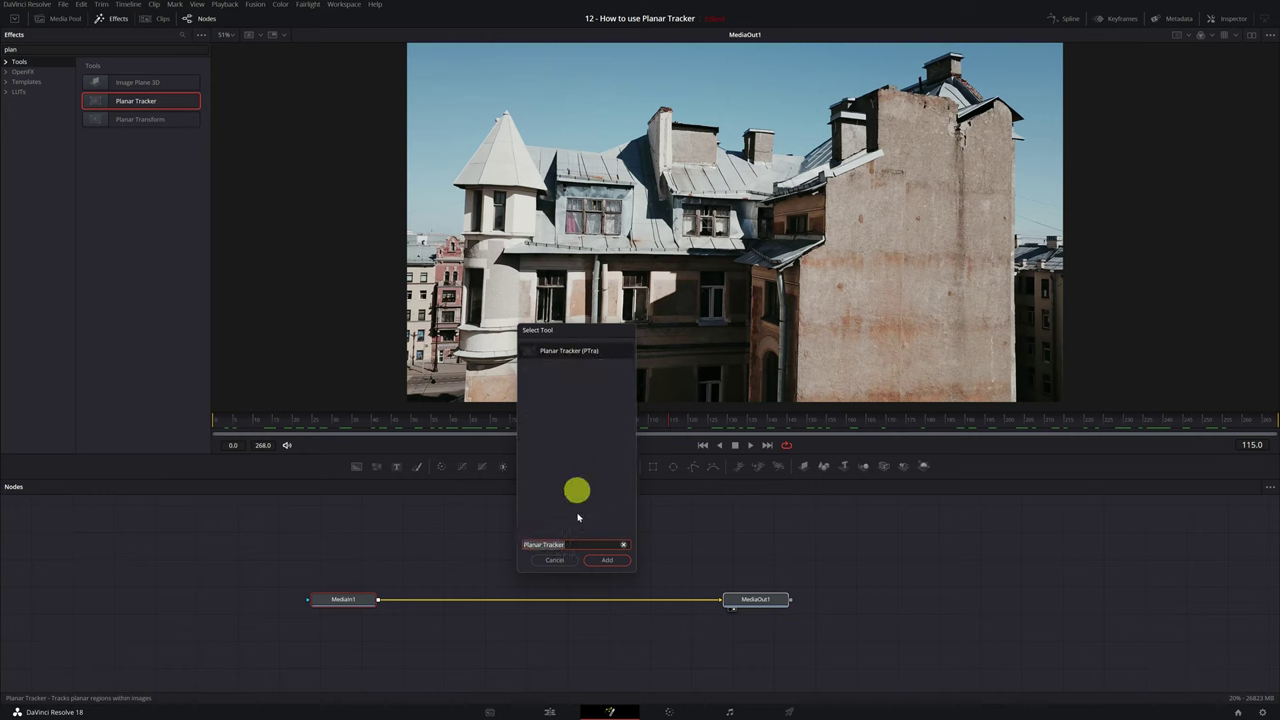
left_click(600, 560)
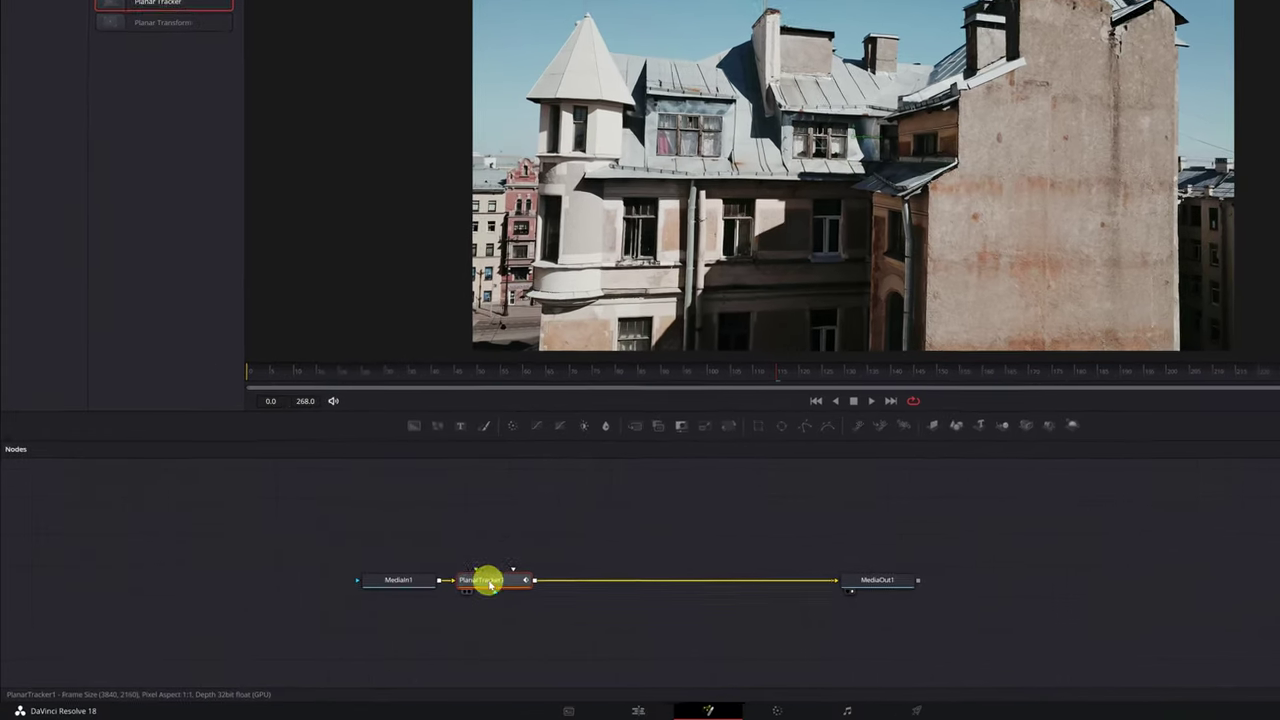
- Center PlanarTracker1 on the MediaIn1–MediaOut1 link and scrub back through the shot
left_click_drag(417, 599, 563, 609)
mouse_move(759, 571)
left_mouse_down()
mouse_move(729, 566)
mouse_move(740, 564)
left_mouse_up()
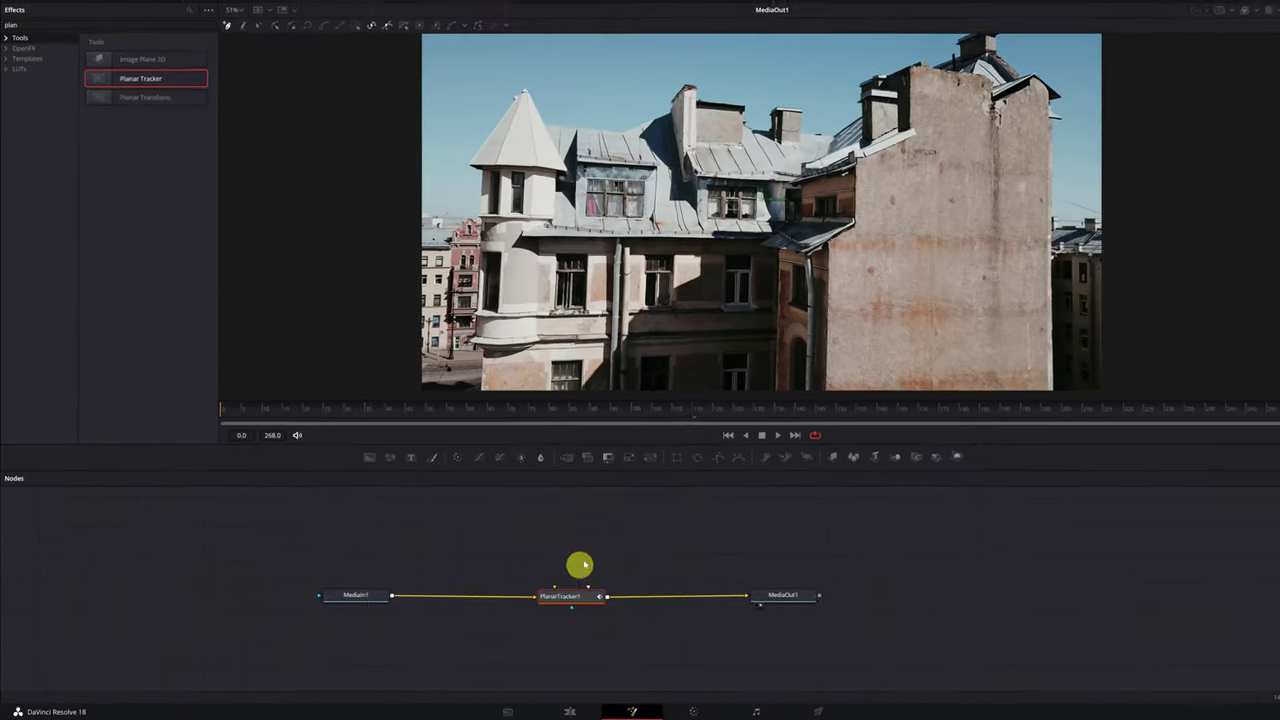
left_click_drag(529, 422, 417, 427)
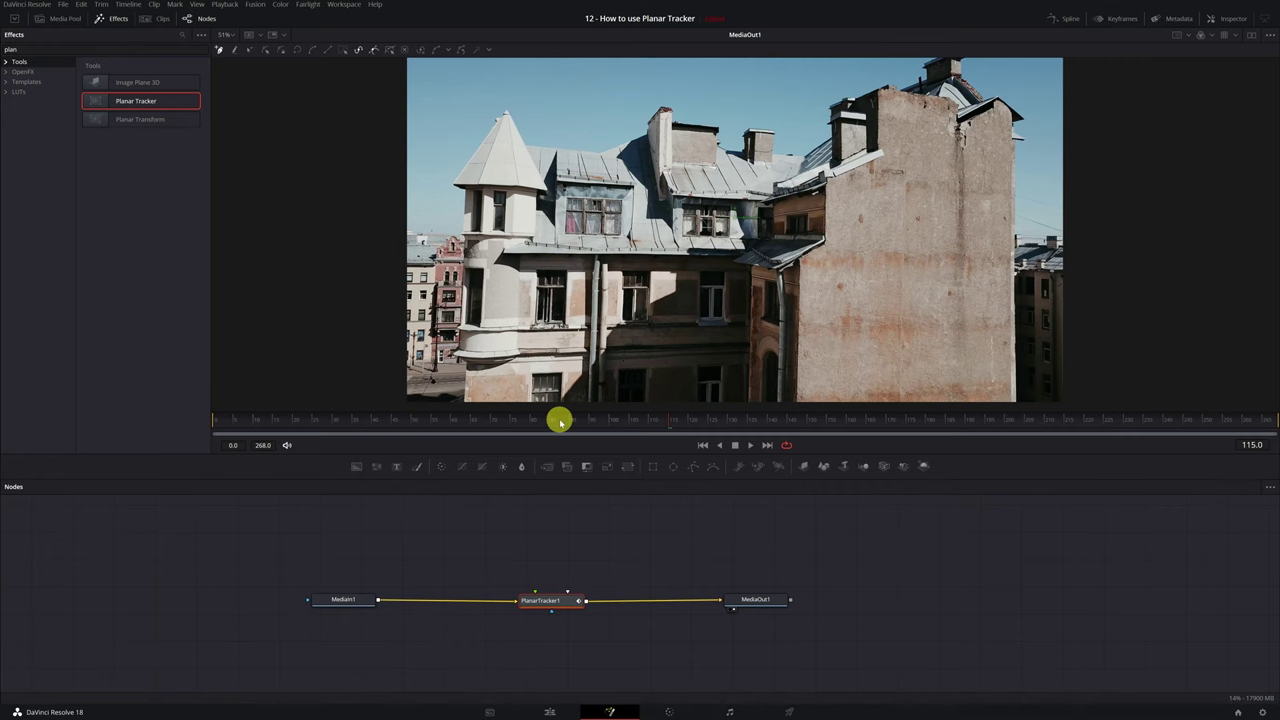
- Scrub through the clip to find the straight-on wall view and park at frame 194
left_click_drag(548, 421, 429, 421)
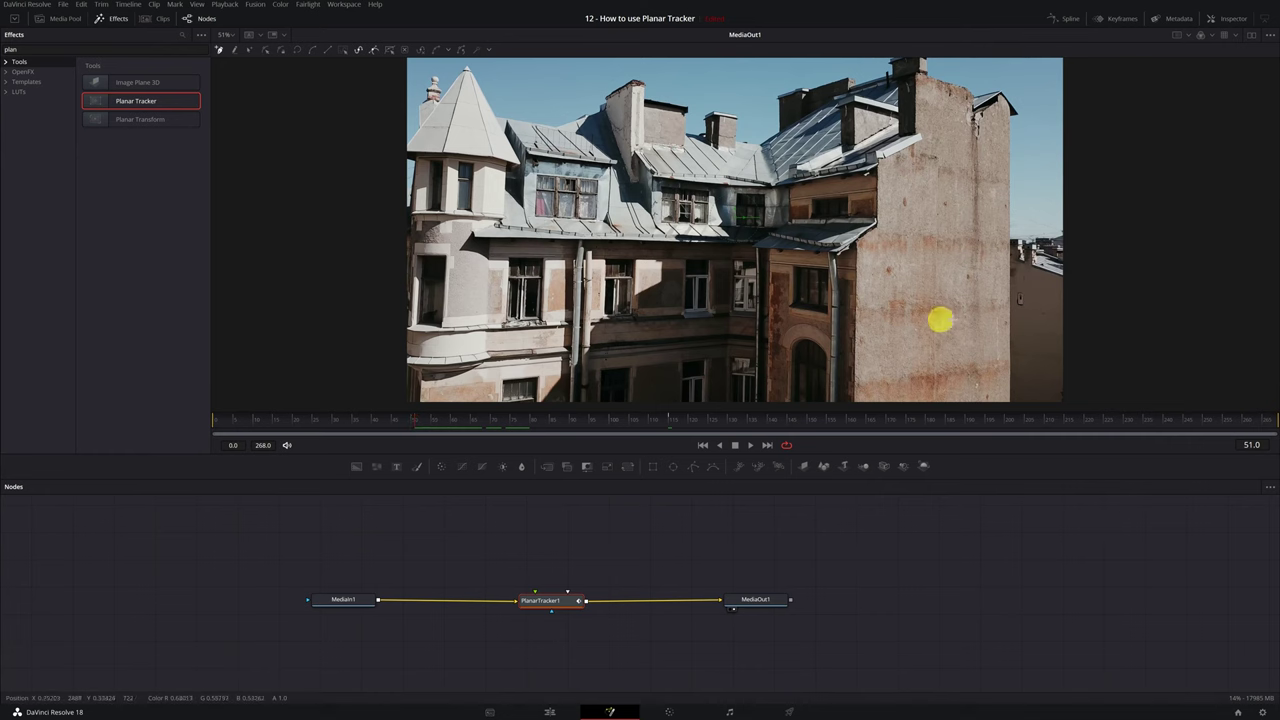
mouse_move(268, 426)
left_mouse_down()
mouse_move(257, 423)
mouse_move(268, 426)
left_mouse_up()
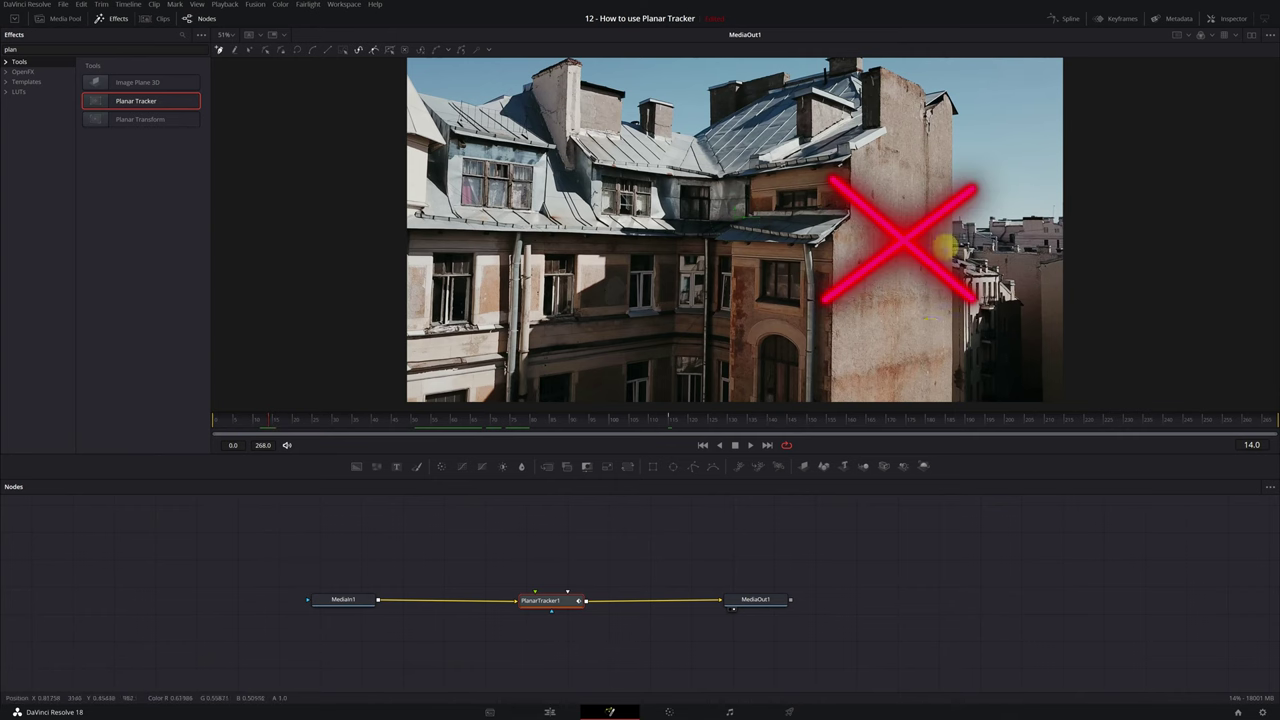
left_click(494, 422)
left_click_drag(494, 422, 983, 446)
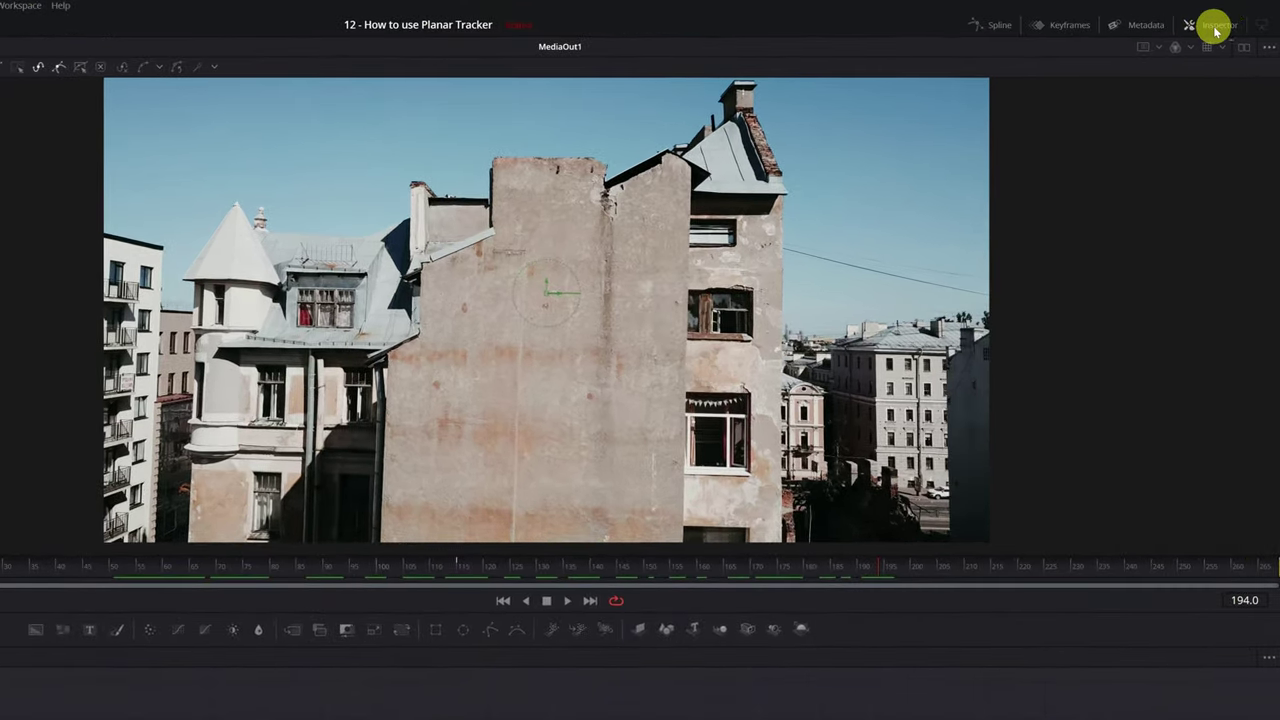
- Set PlanarTracker1's Reference Time to the current frame, 194
left_click(1215, 31)
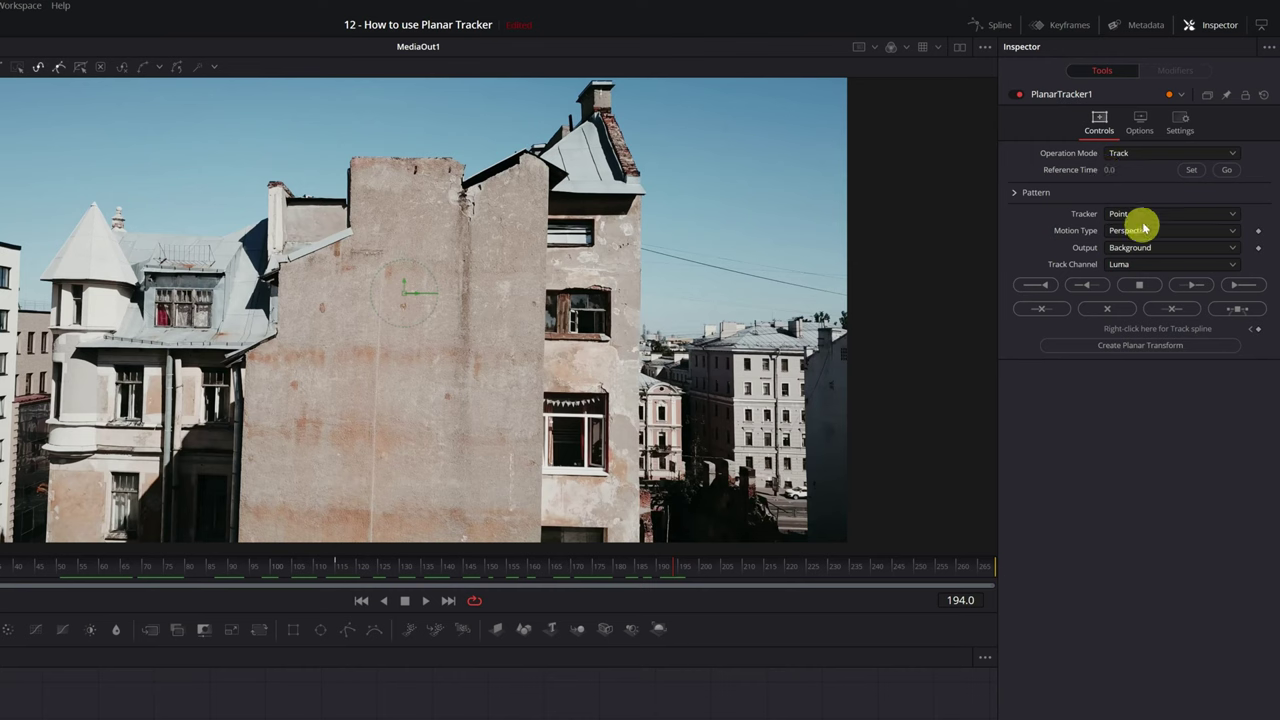
left_click(1193, 172)
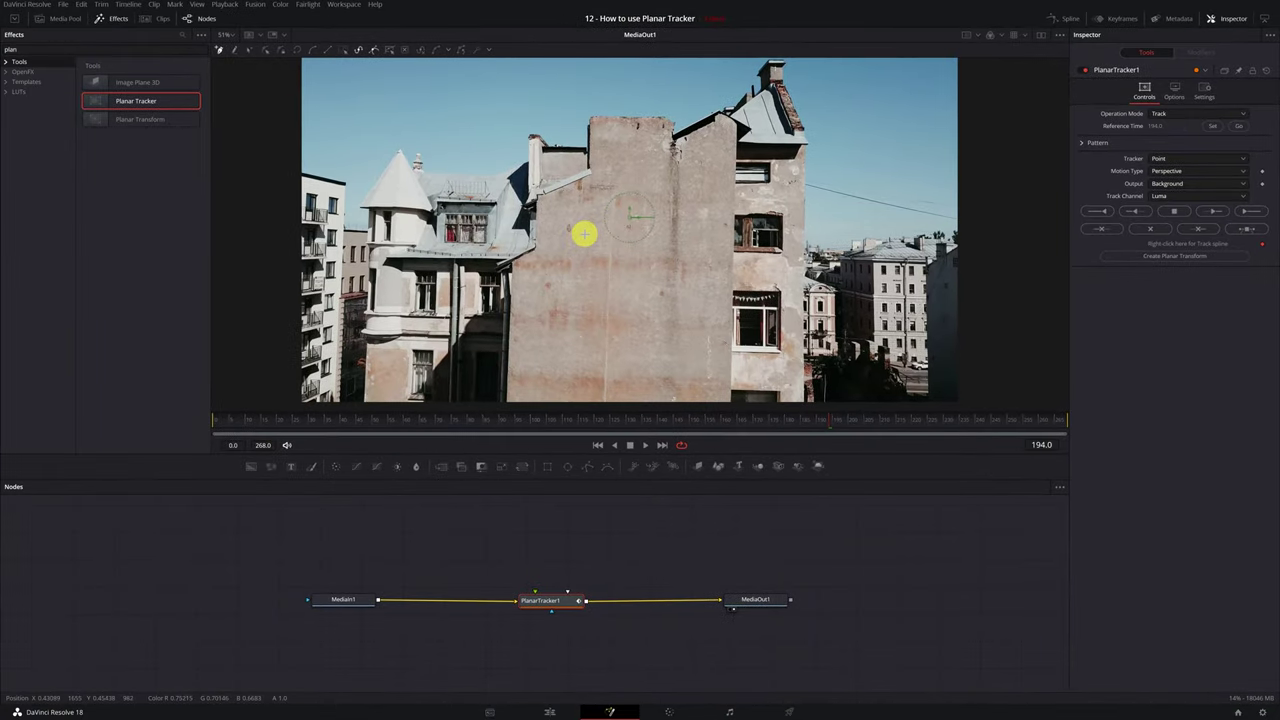
- Draw a closed four-corner tracking polygon over the plain wall, nudging the top-left point left
scroll(591, 232, "up", 3)
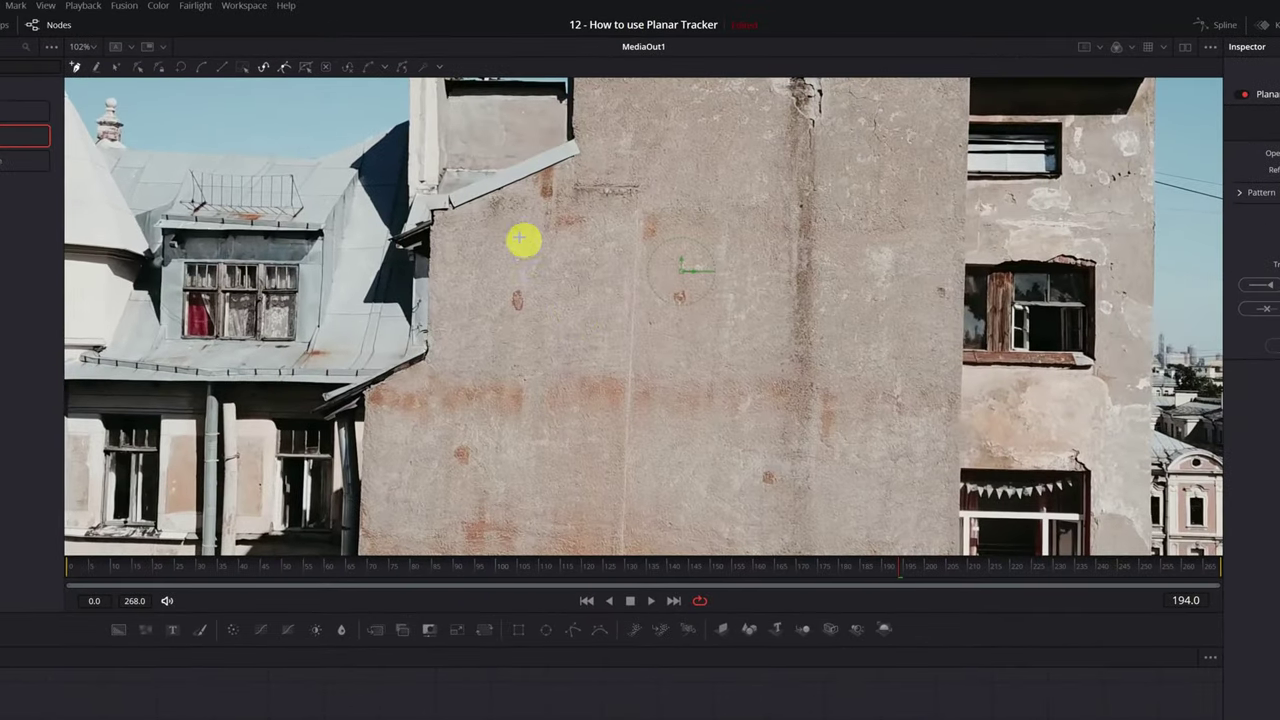
left_click(461, 221)
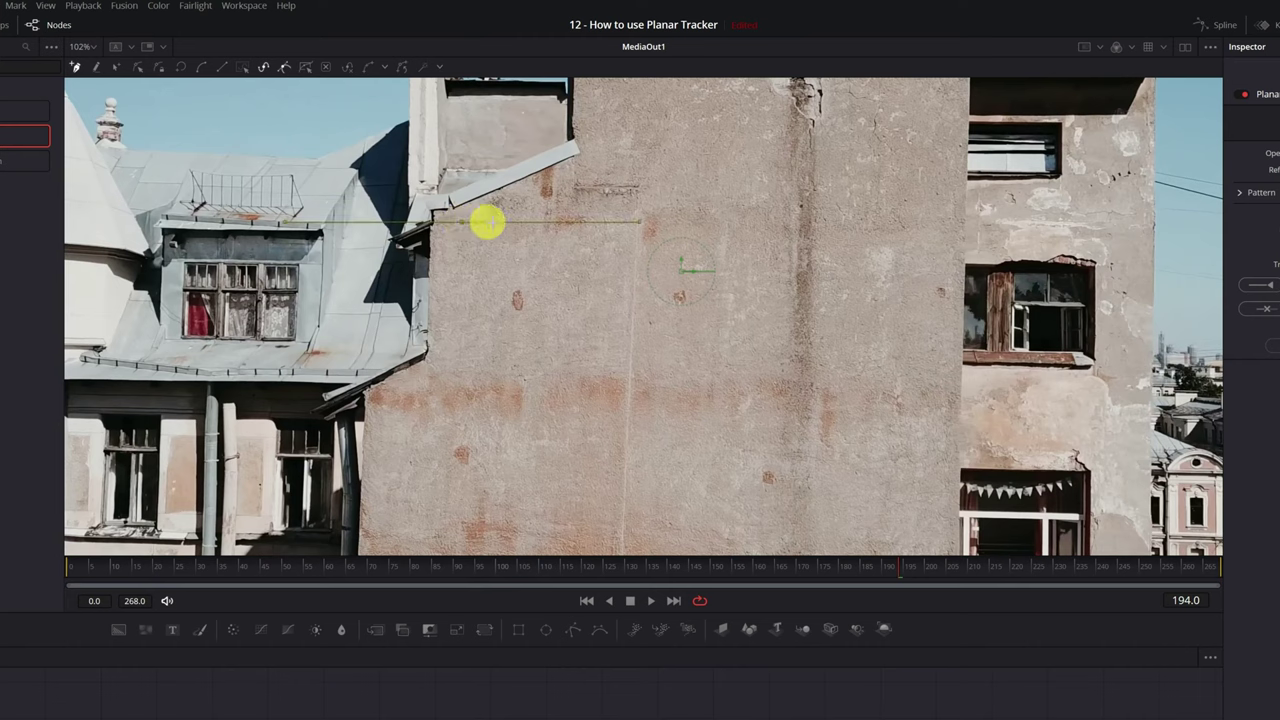
left_click(952, 214)
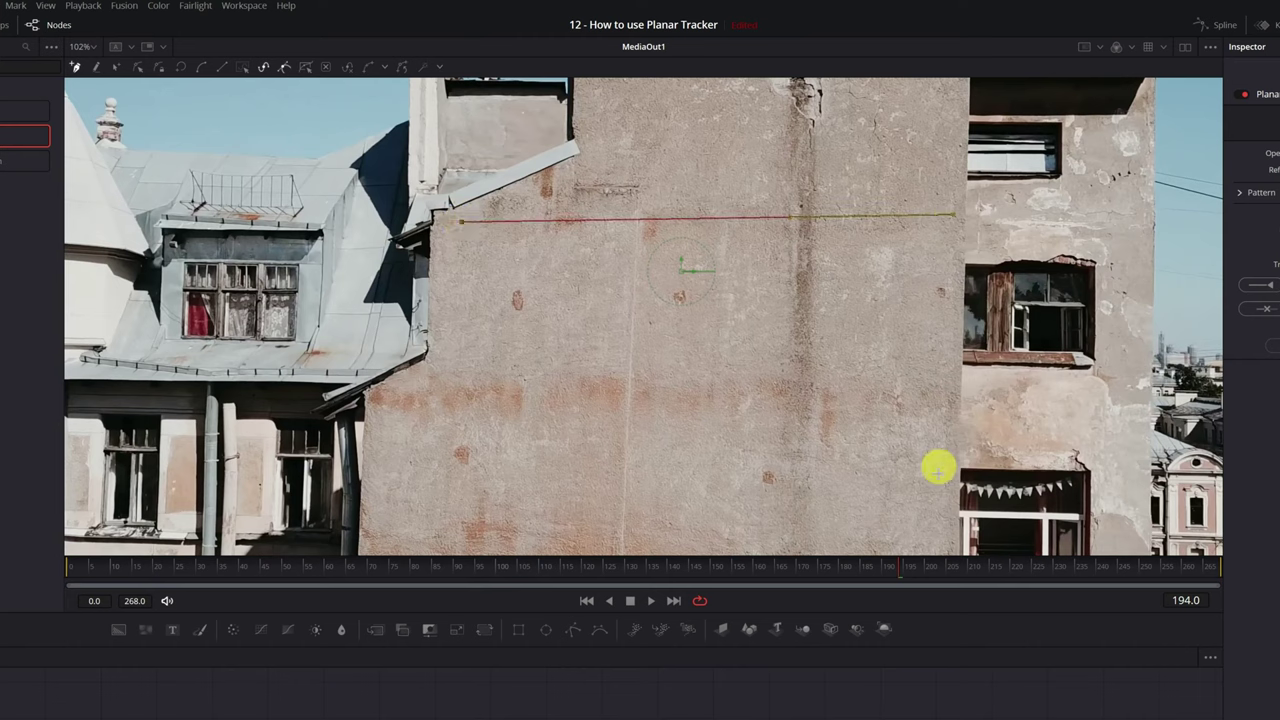
left_click(943, 533)
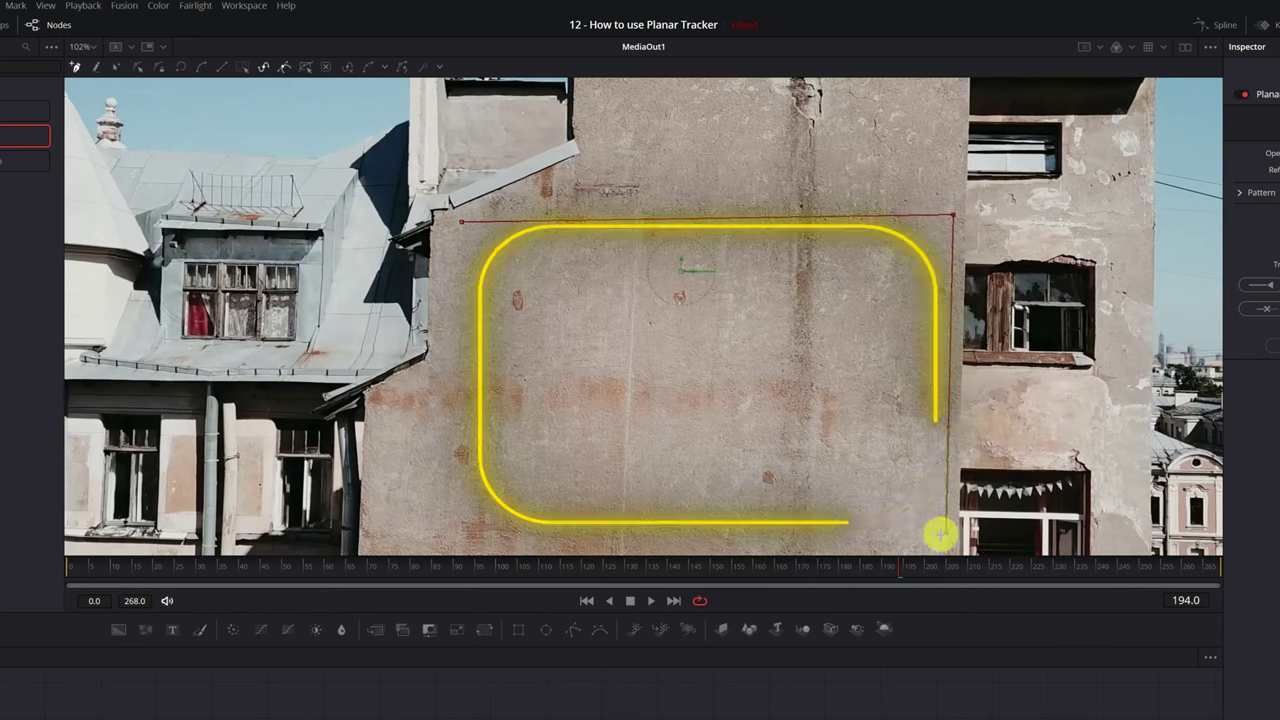
left_click(432, 539)
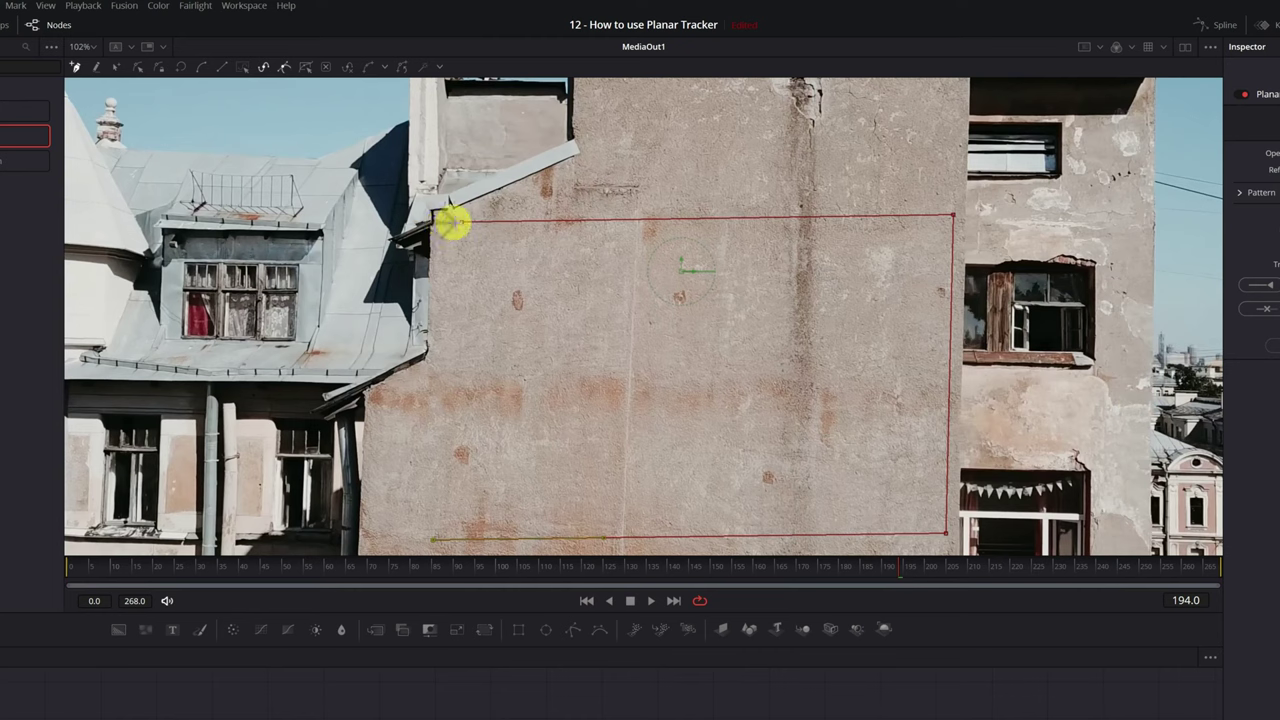
left_click(460, 222)
left_click_drag(462, 226, 445, 229)
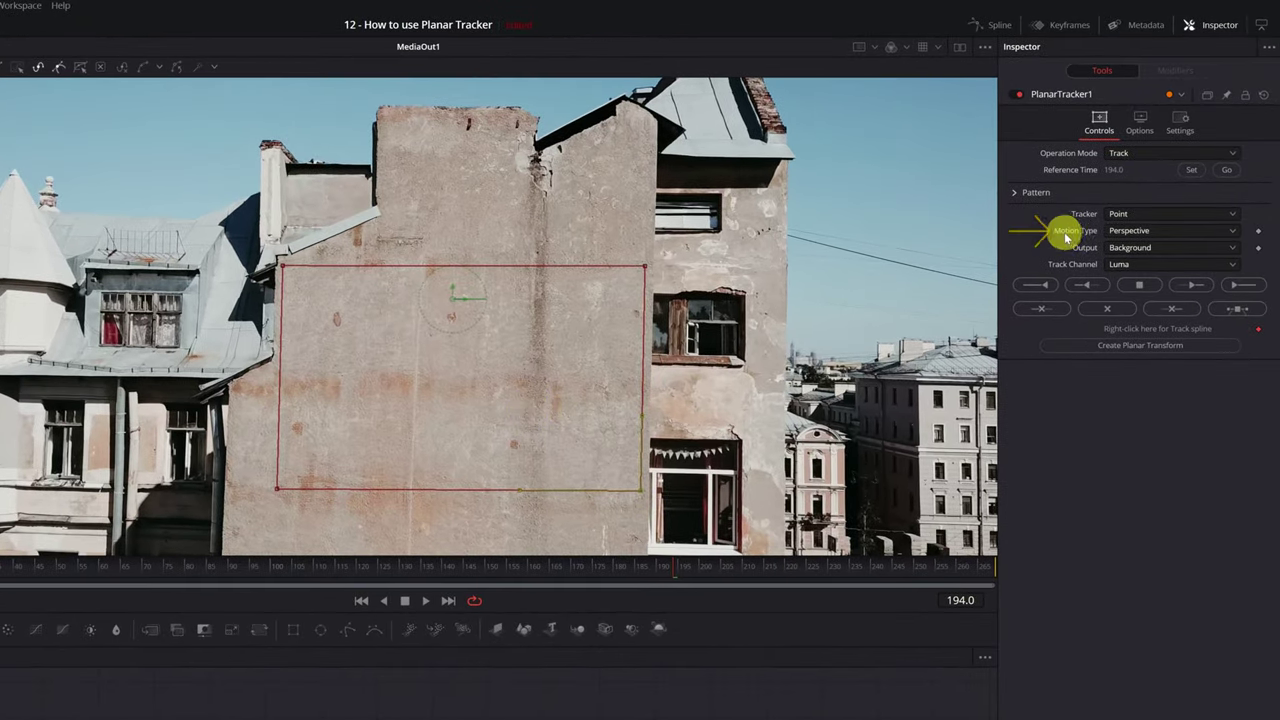
- Keep PlanarTracker1's Motion Type set to Perspective
left_click(1234, 232)
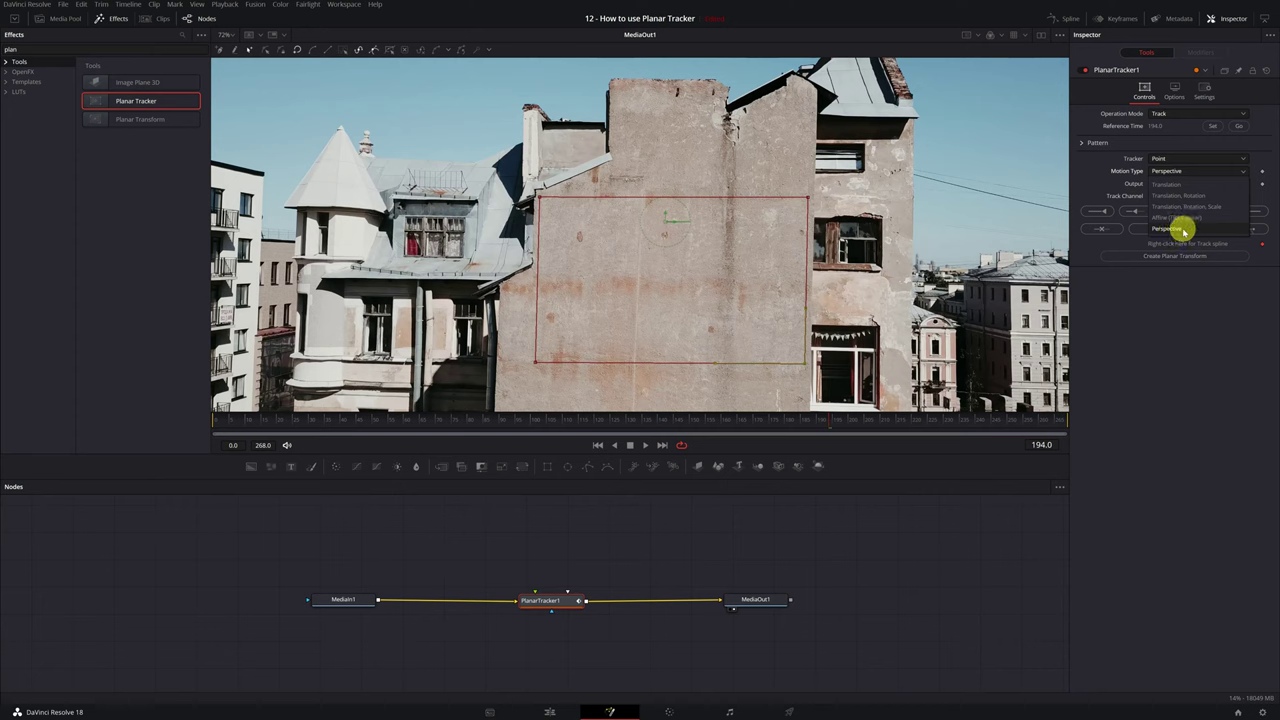
left_click(1183, 230)
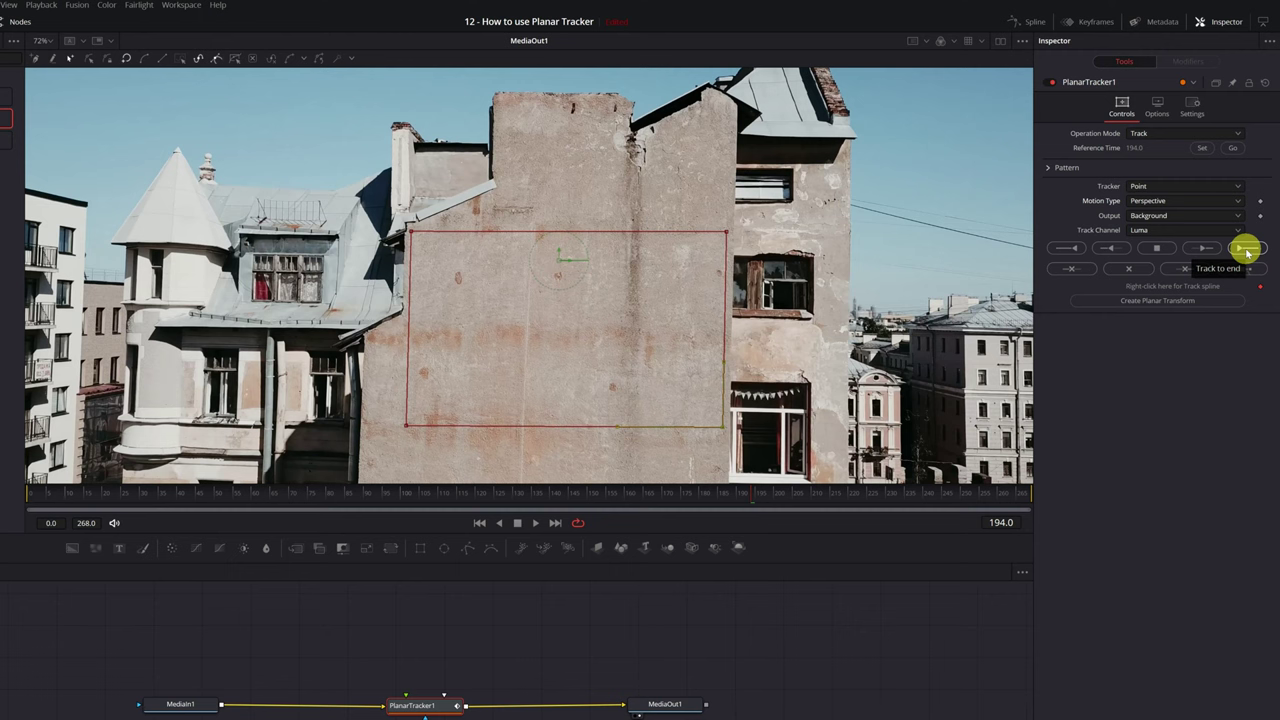
- Track the wall forward from frame 194 to 268, then return the playhead to frame 194
left_click(1246, 252)
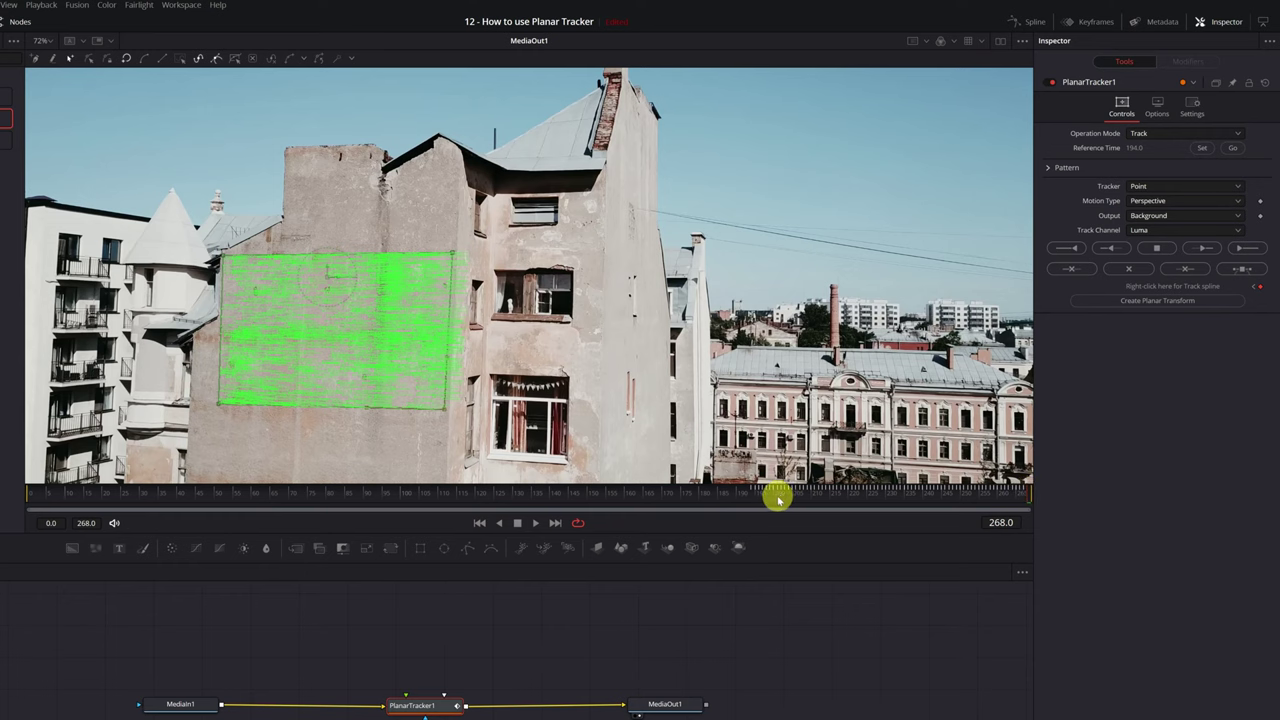
left_click_drag(778, 500, 752, 498)
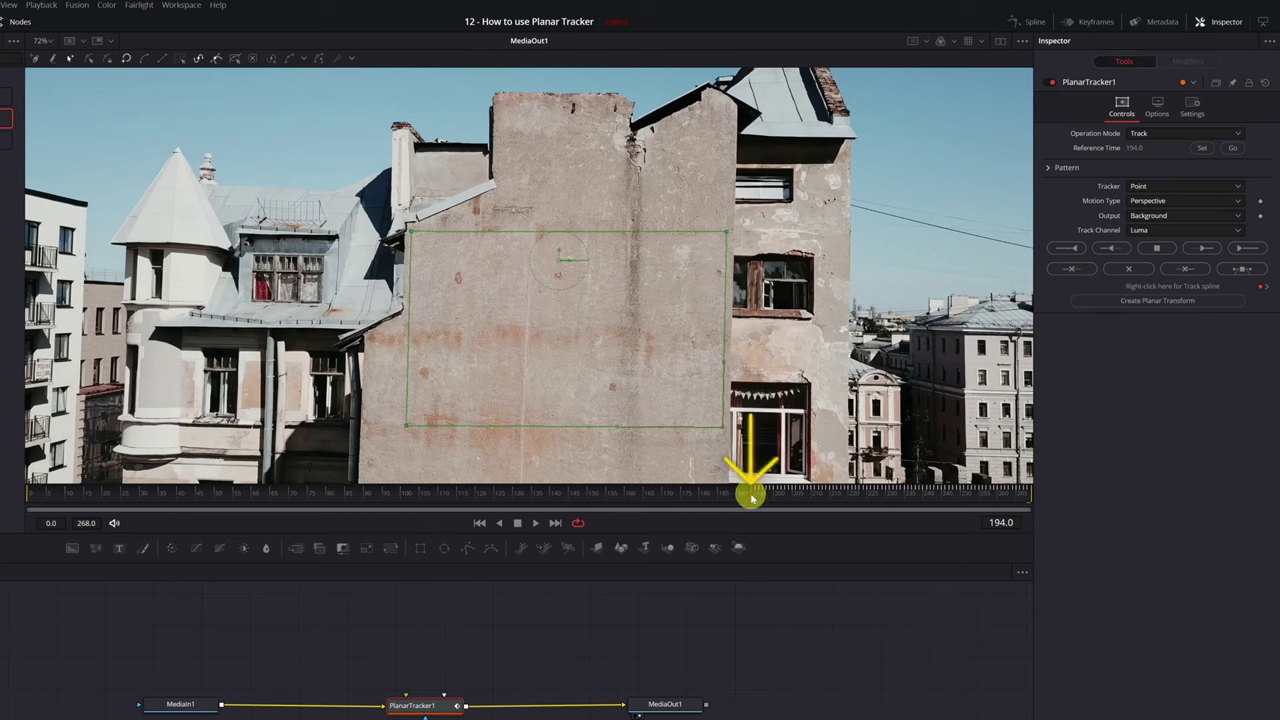
- Track backward from frame 194 to frame 0, check the track at frame 206, then deselect the tracker
left_click(1068, 250)
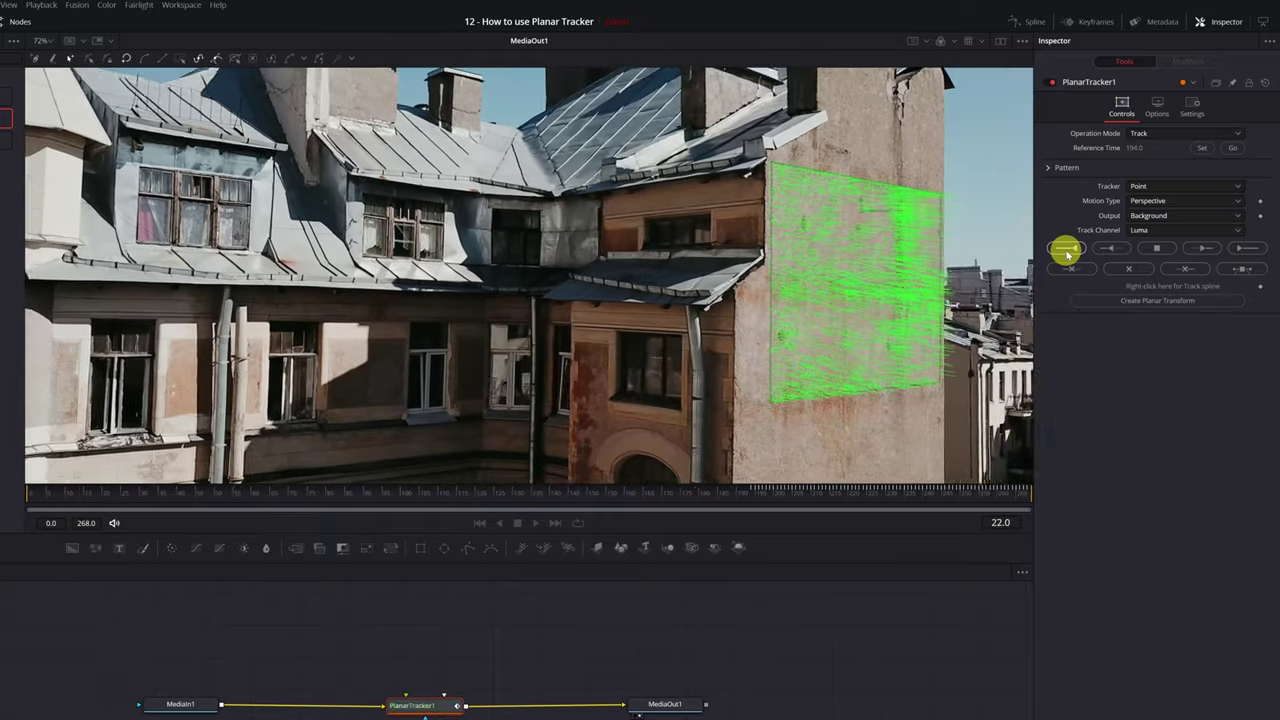
scroll(538, 366, "down", 3)
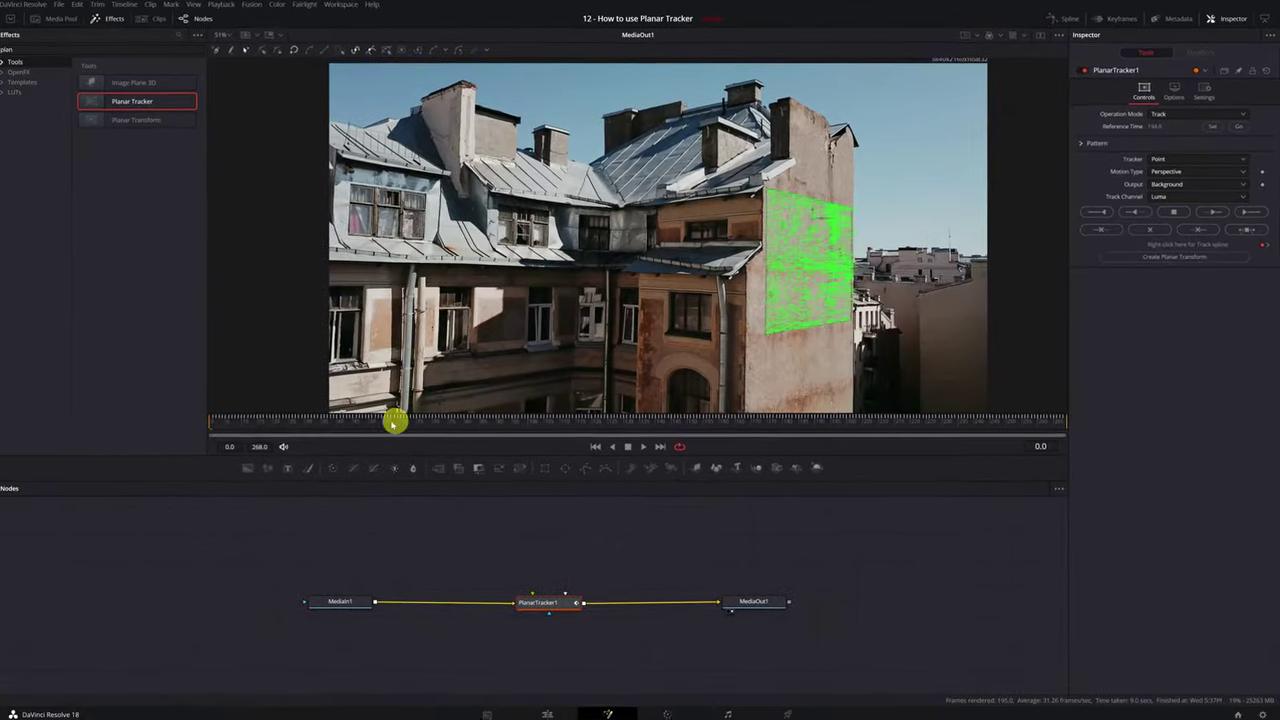
left_click(836, 419)
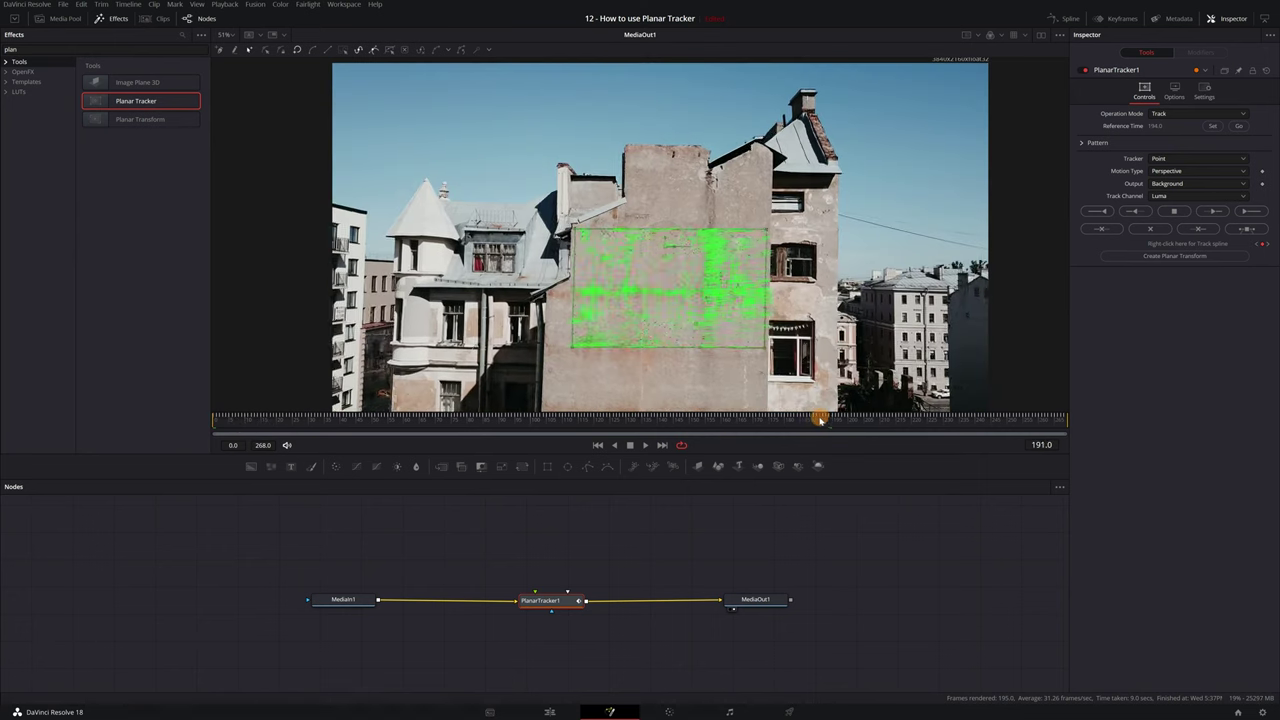
left_click_drag(838, 420, 869, 419)
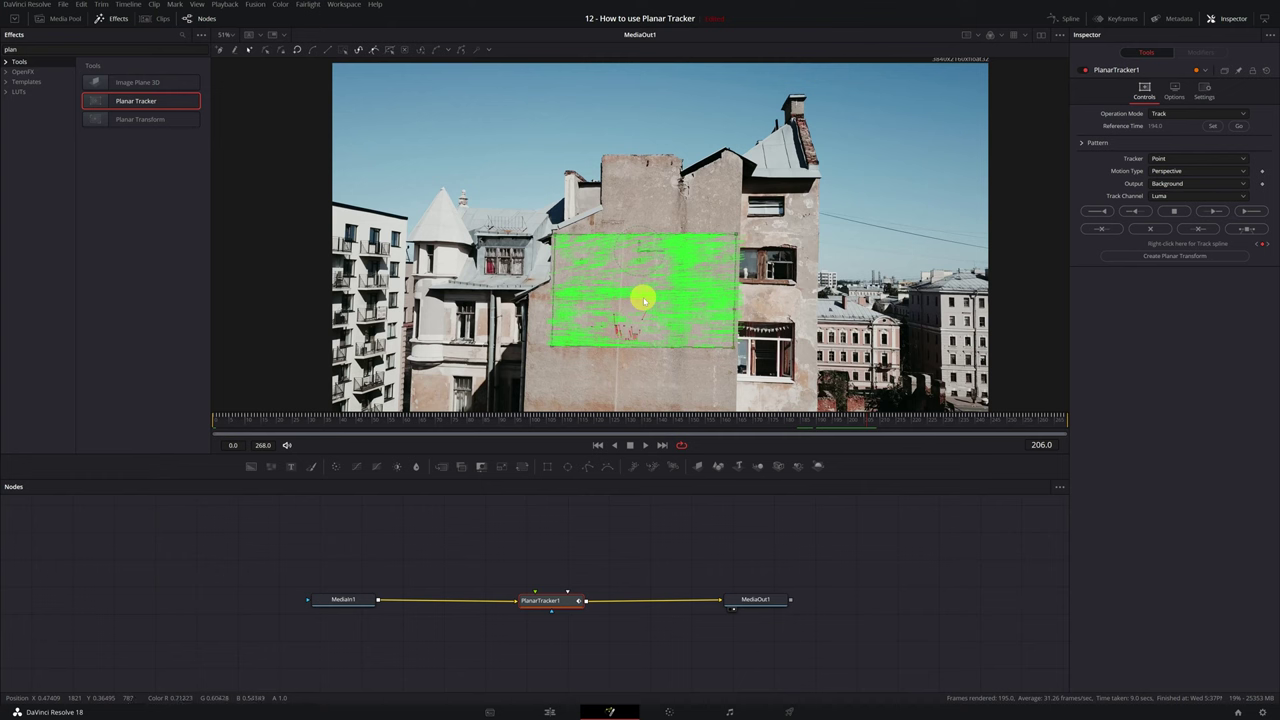
left_click(455, 540)
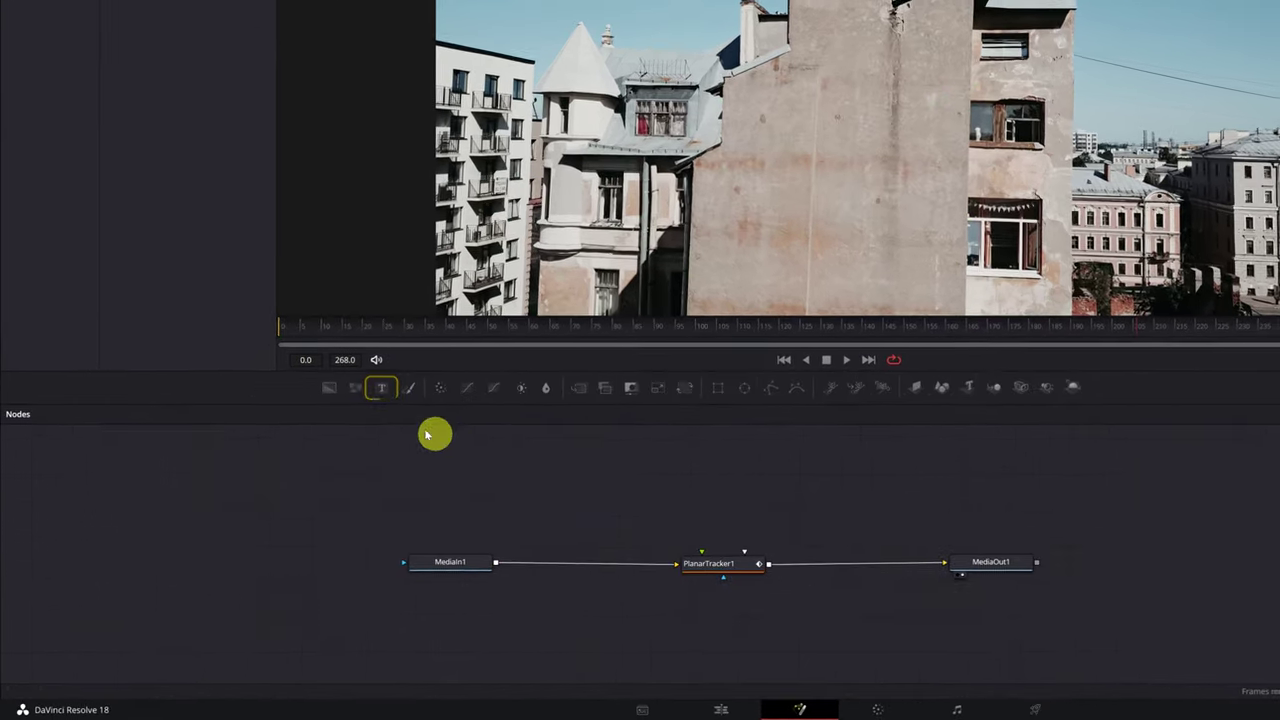
- Add a Text1 node above the MediaIn1–PlanarTracker1–MediaOut1 chain, then select PlanarTracker1
left_click(392, 381)
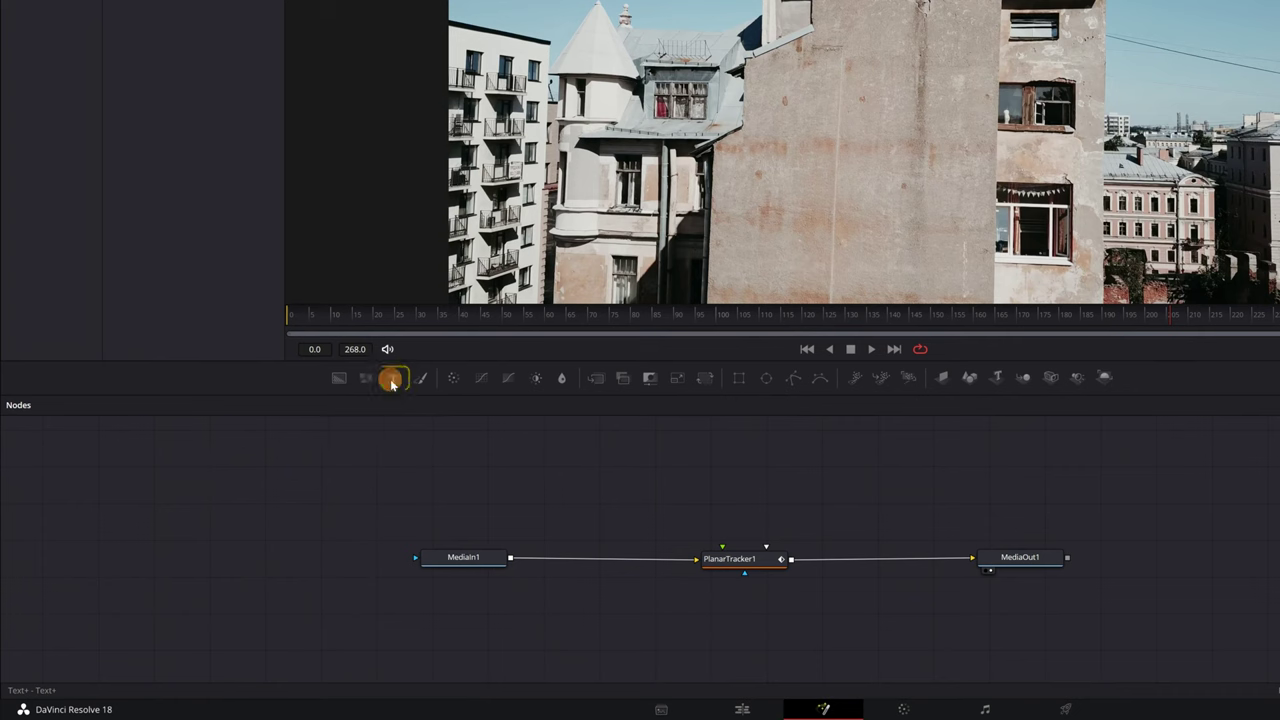
left_click(614, 484)
mouse_move(616, 486)
left_mouse_down()
mouse_move(608, 474)
mouse_move(611, 486)
left_mouse_up()
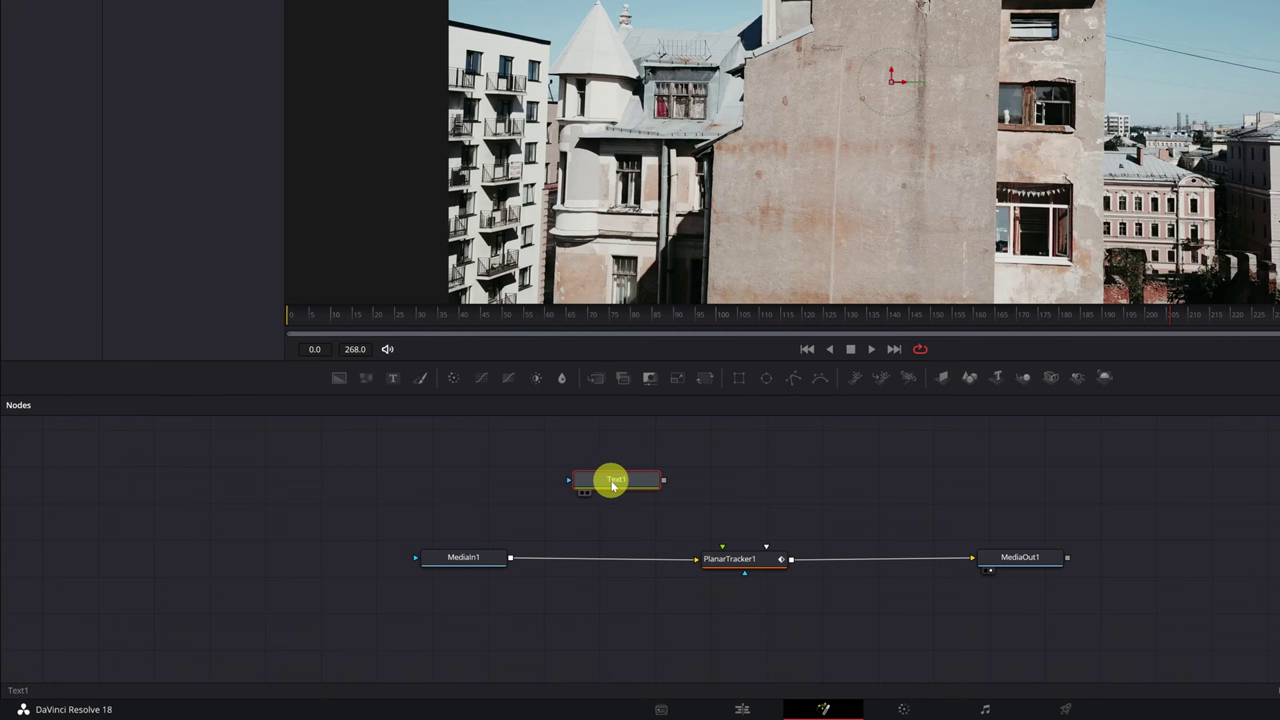
left_click(743, 565)
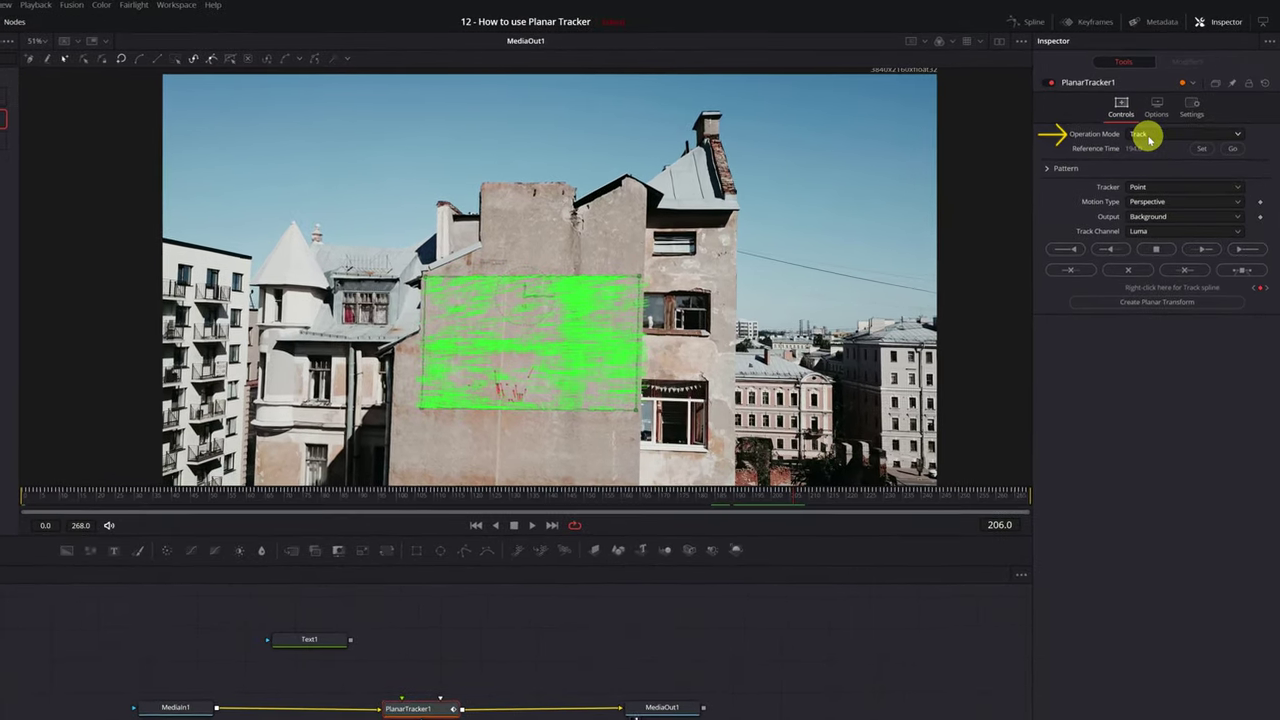
- Switch PlanarTracker1's Operation Mode to Corner Pin
left_click(1238, 134)
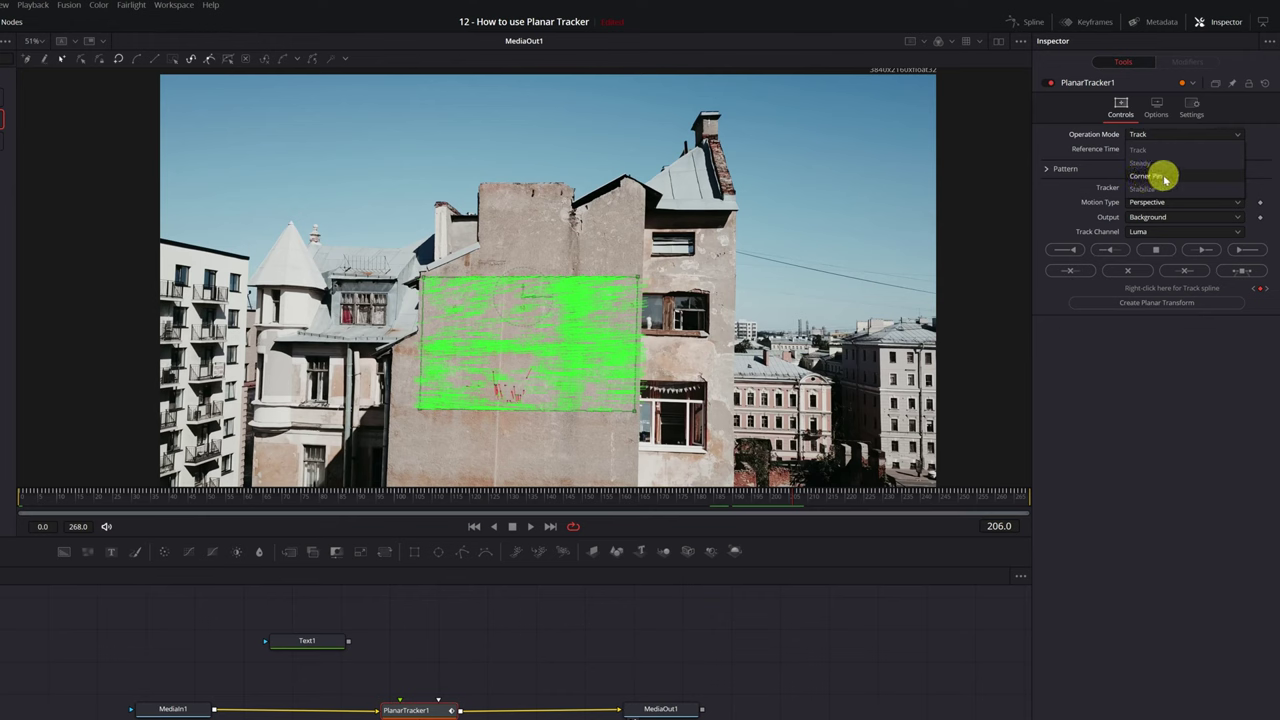
left_click(1165, 177)
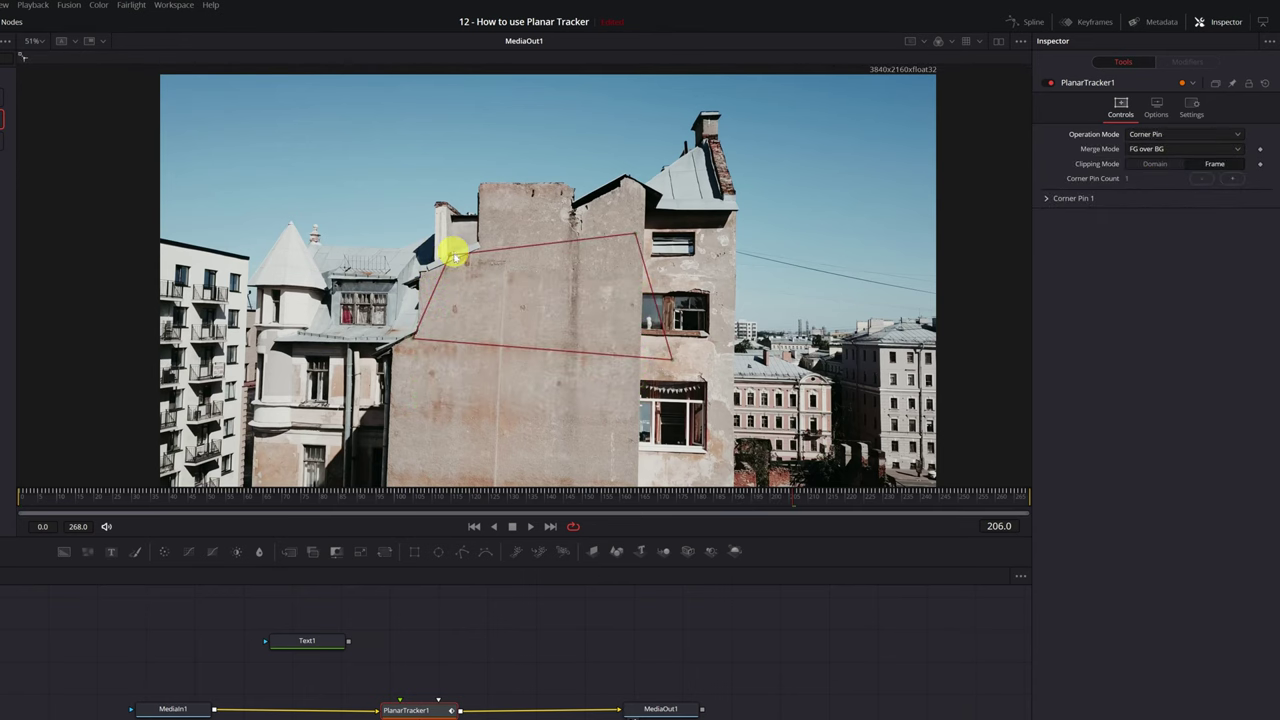
scroll(451, 263, "up", 2)
scroll(516, 393, "down", 1)
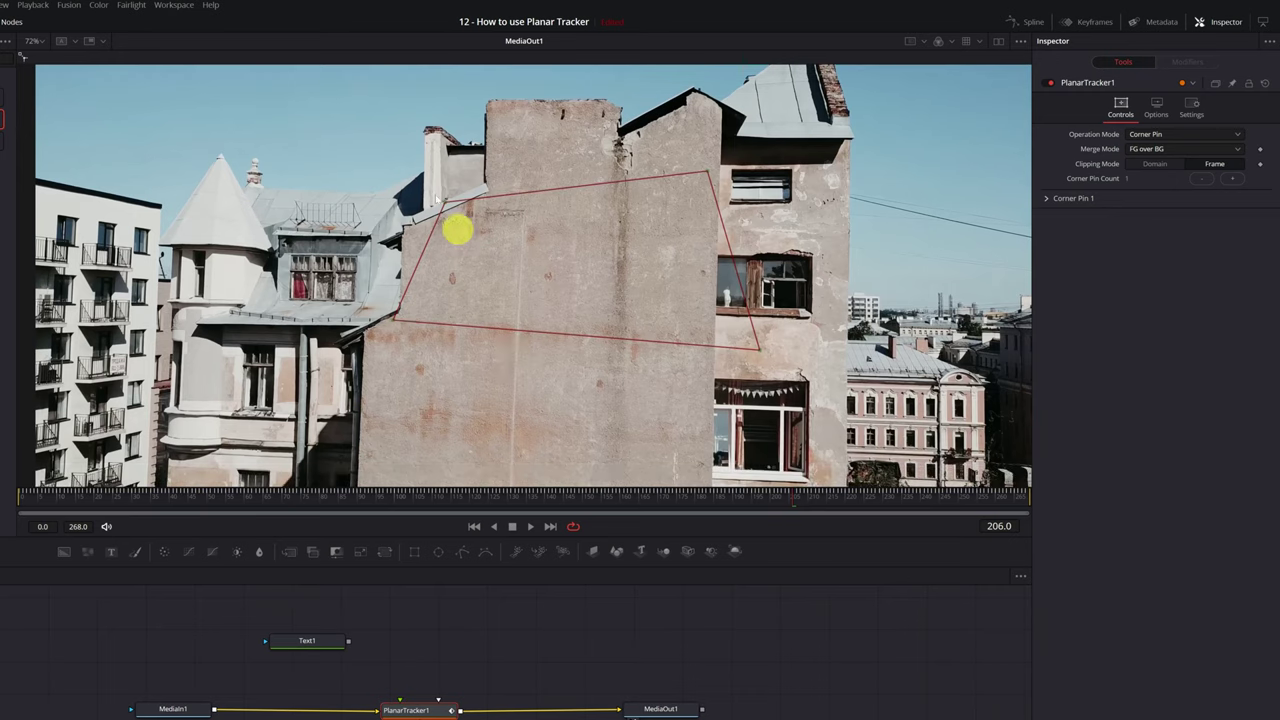
- Drag the four corner-pin corners into a rectangle over the plain wall
left_click_drag(395, 322, 389, 450)
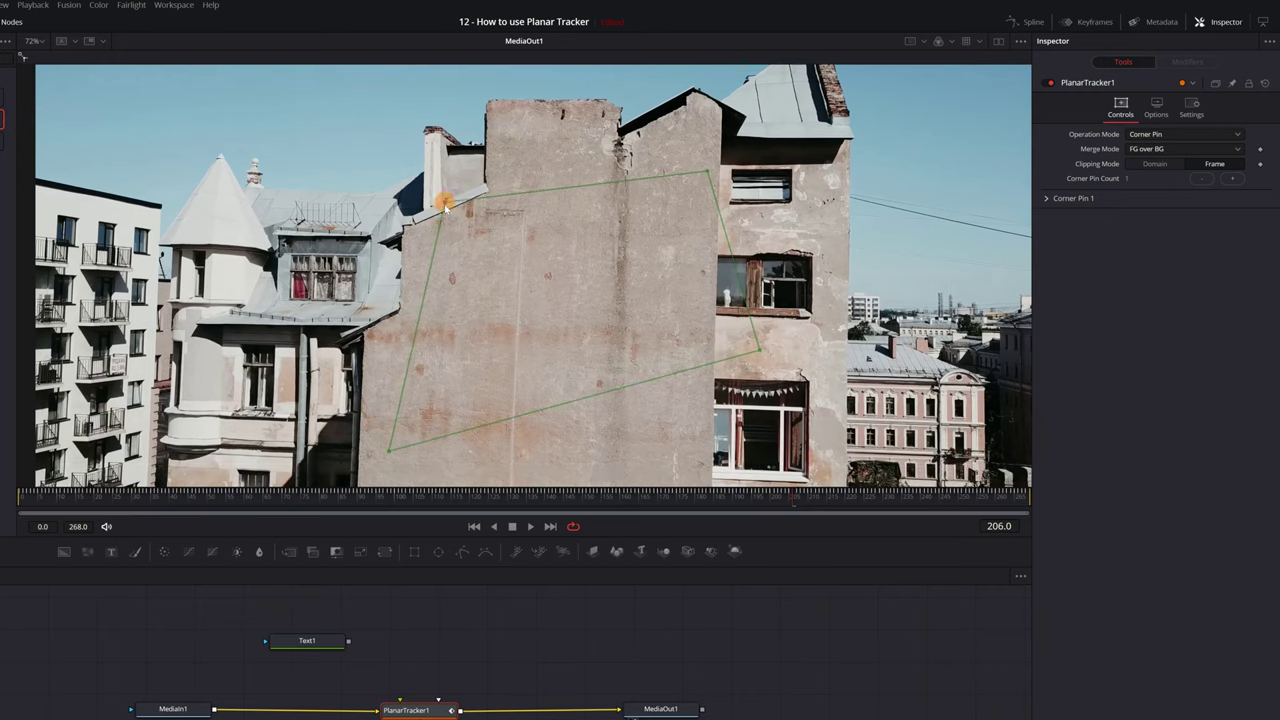
left_click_drag(443, 200, 410, 269)
left_click_drag(393, 455, 404, 450)
left_click_drag(761, 344, 698, 450)
left_click_drag(706, 174, 703, 274)
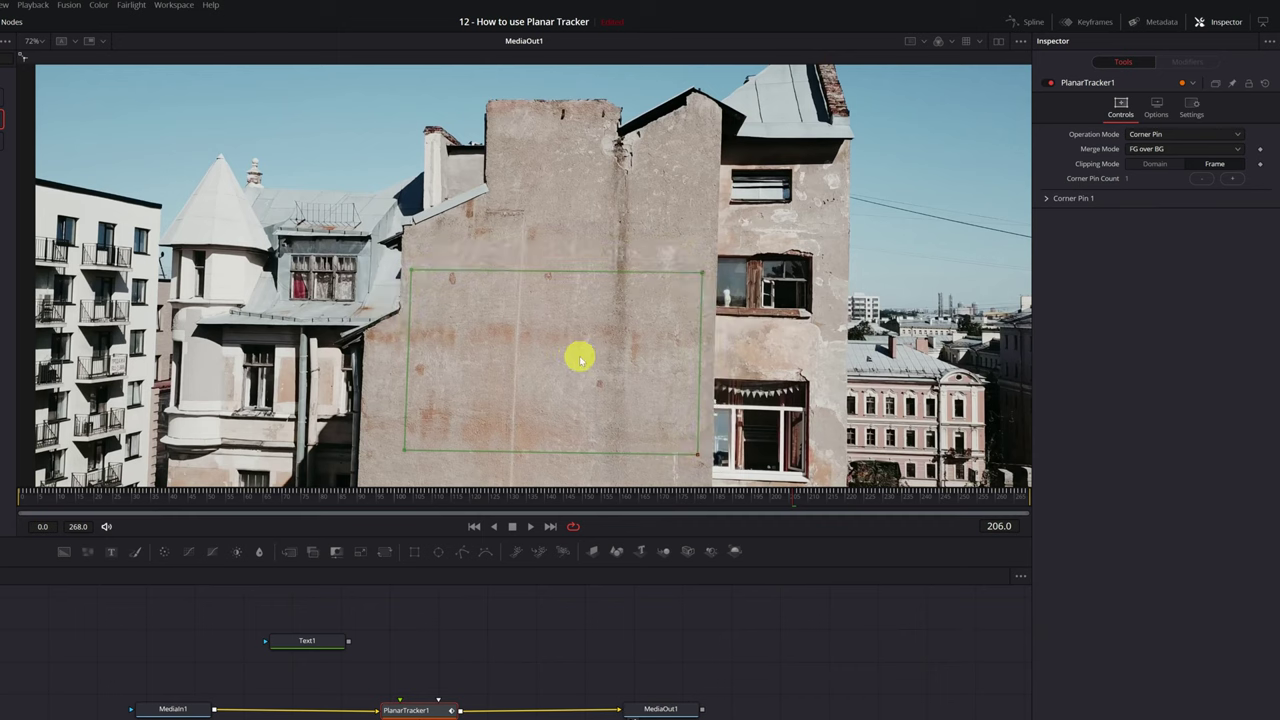
- Expand Corner Pin 1, show its grid and straighten the bottom corners on the wall
left_click(1047, 201)
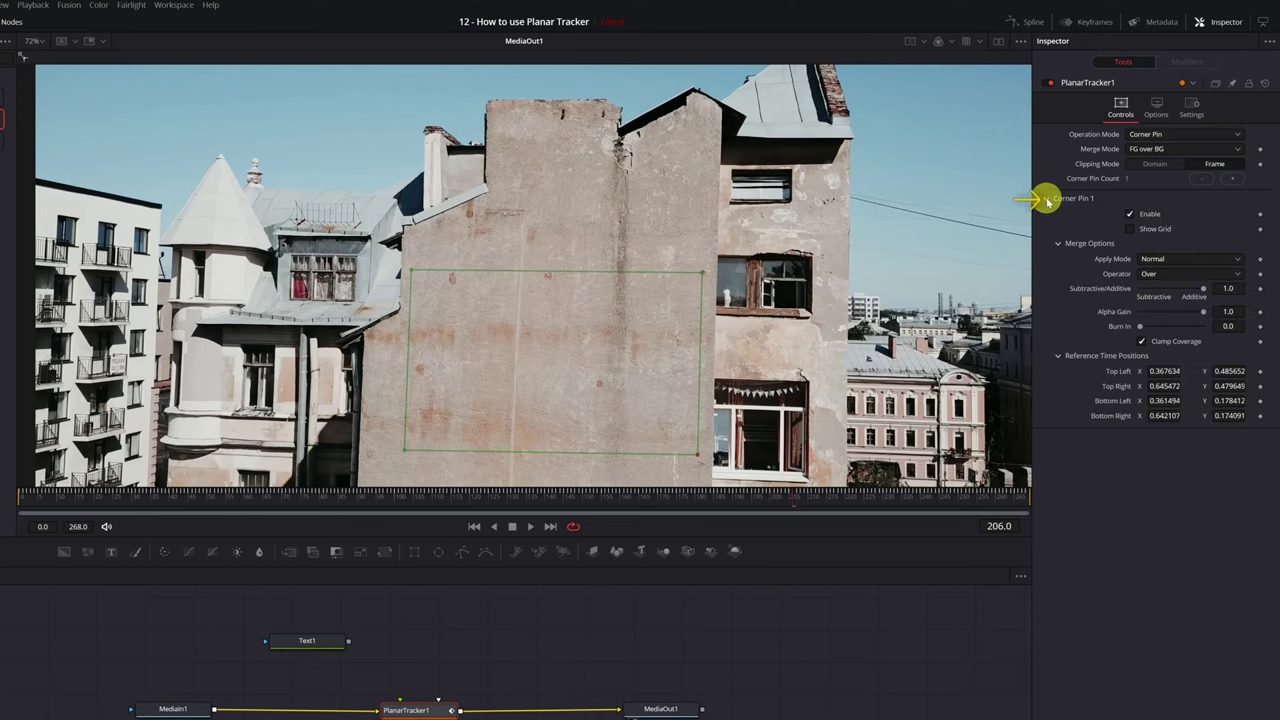
left_click(1130, 229)
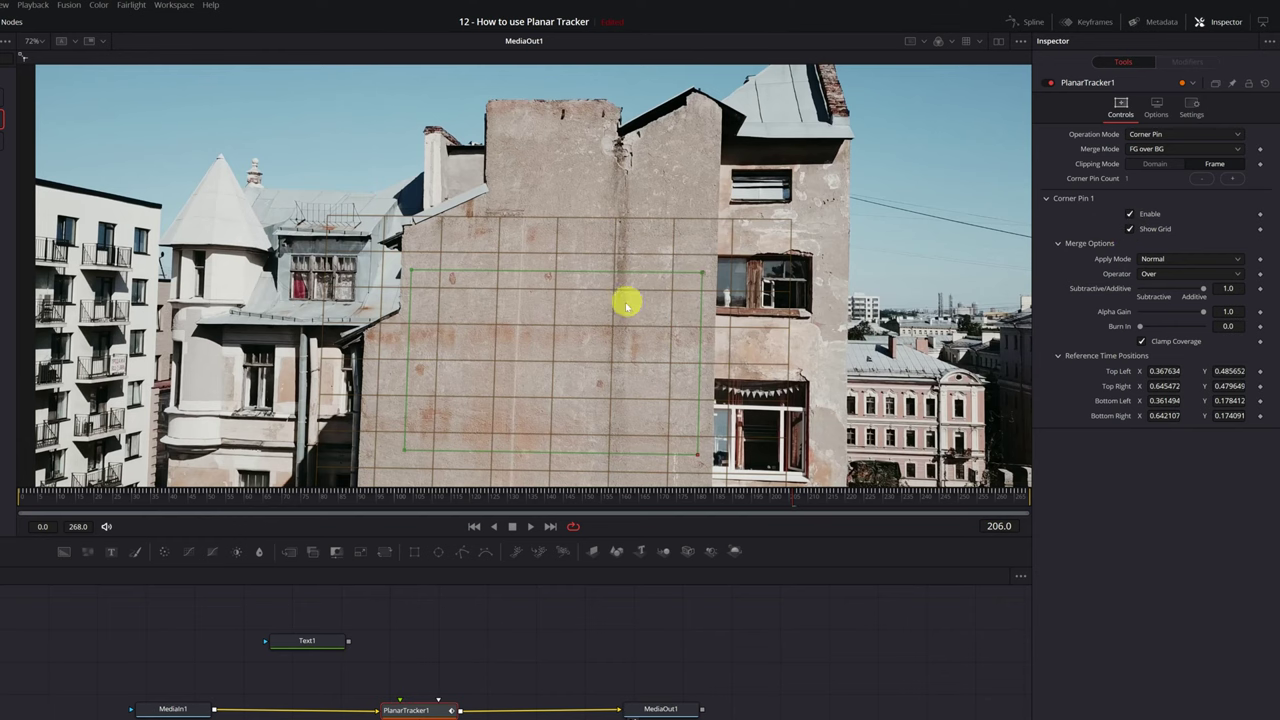
left_click_drag(597, 317, 608, 258)
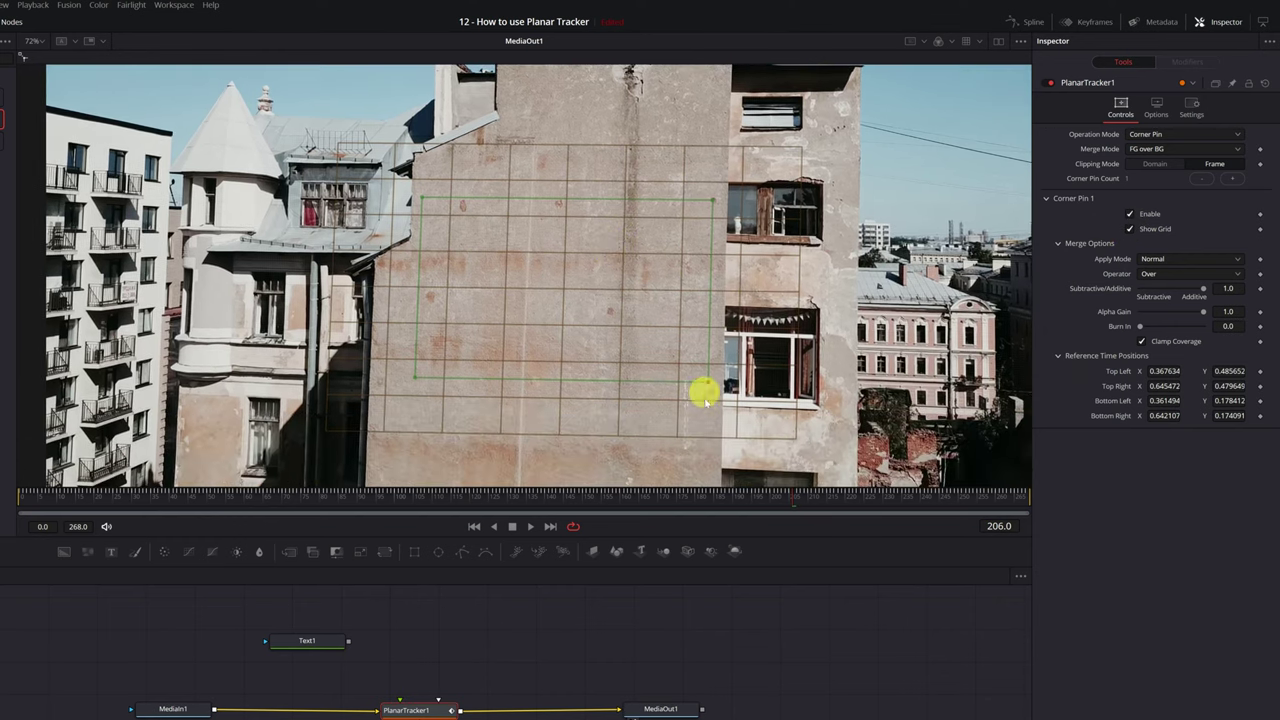
left_click_drag(708, 386, 660, 405)
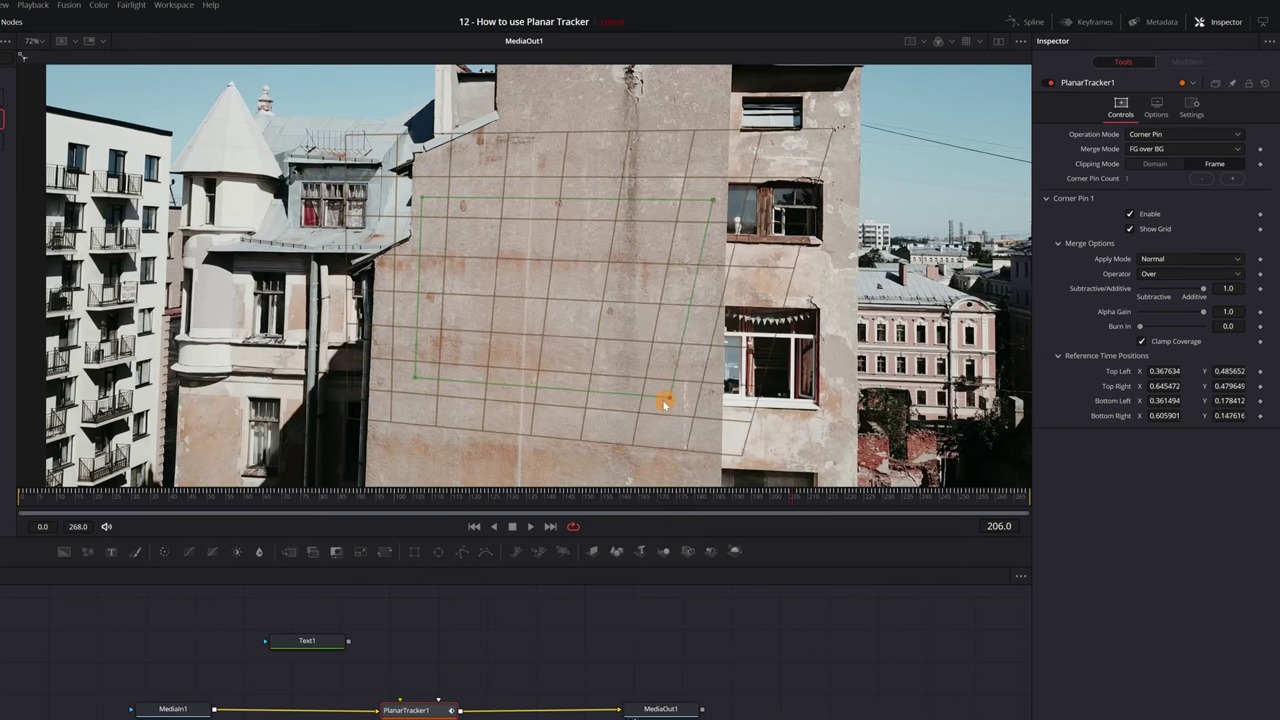
left_click_drag(665, 404, 713, 399)
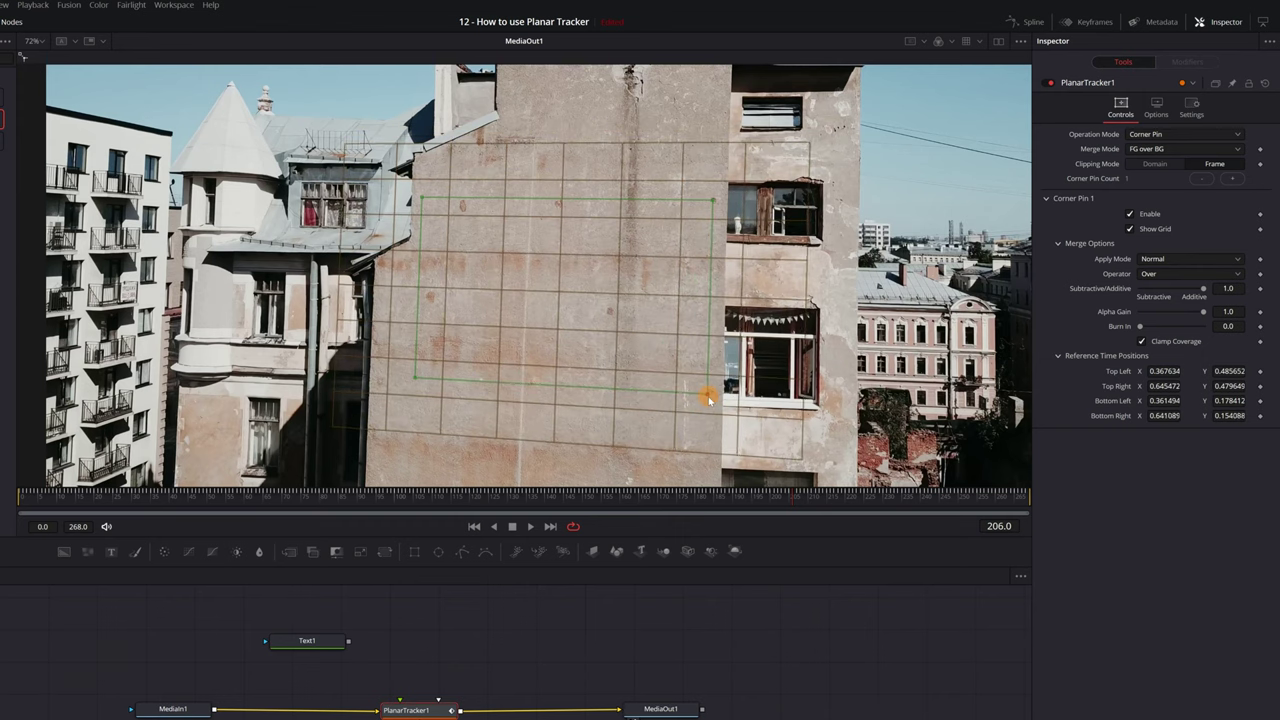
left_click_drag(416, 380, 417, 388)
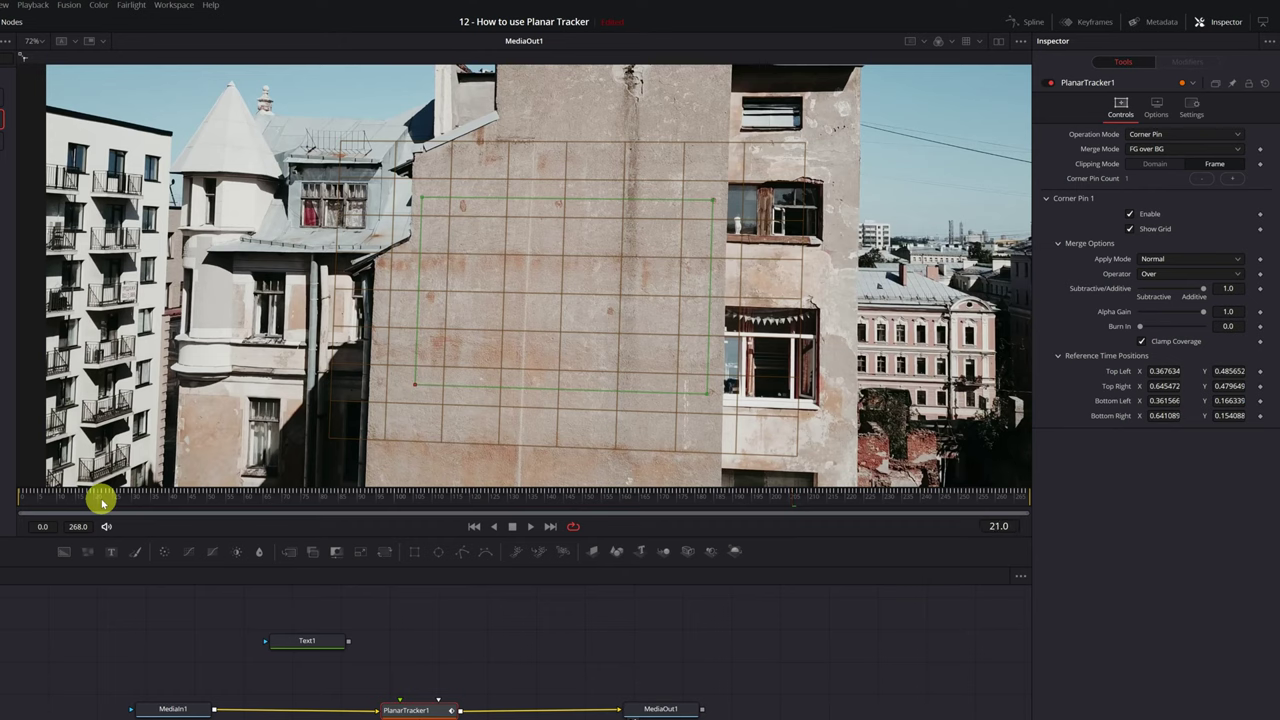
- Scrub frames 32–49 to check the pin, then uncheck Show Grid and collapse Corner Pin 1
left_click_drag(101, 500, 114, 498)
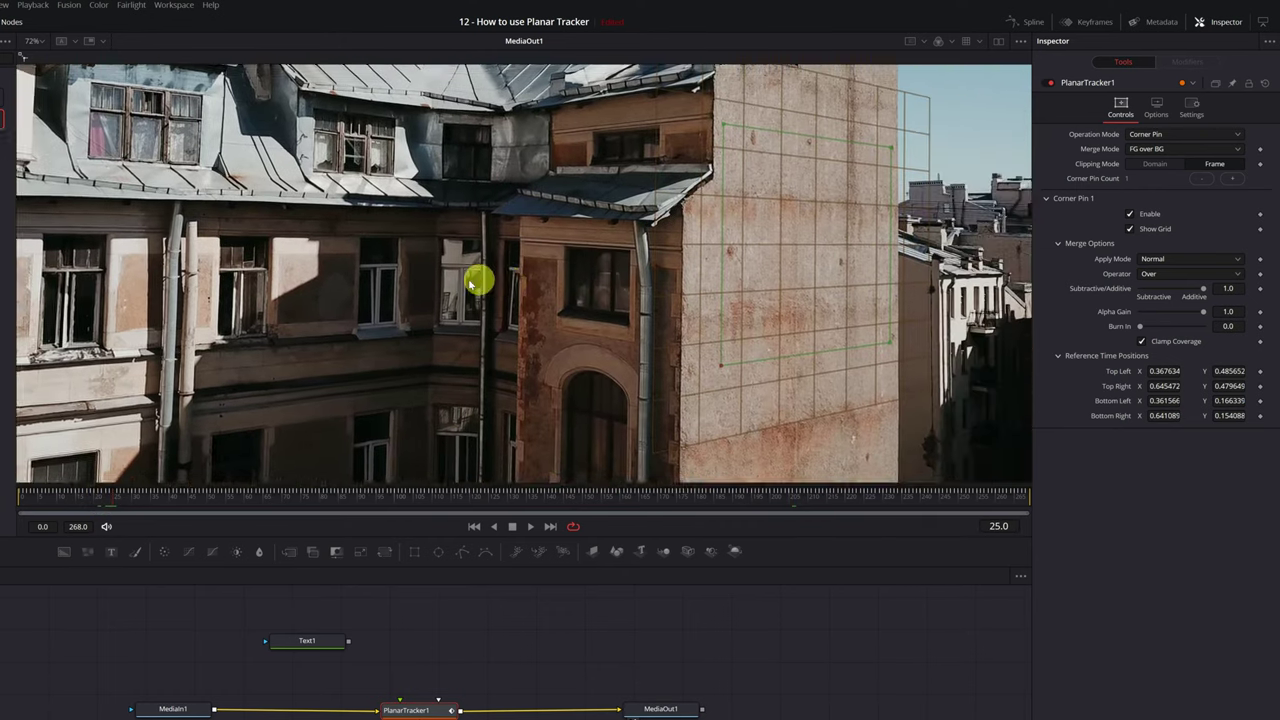
left_click_drag(470, 285, 380, 309)
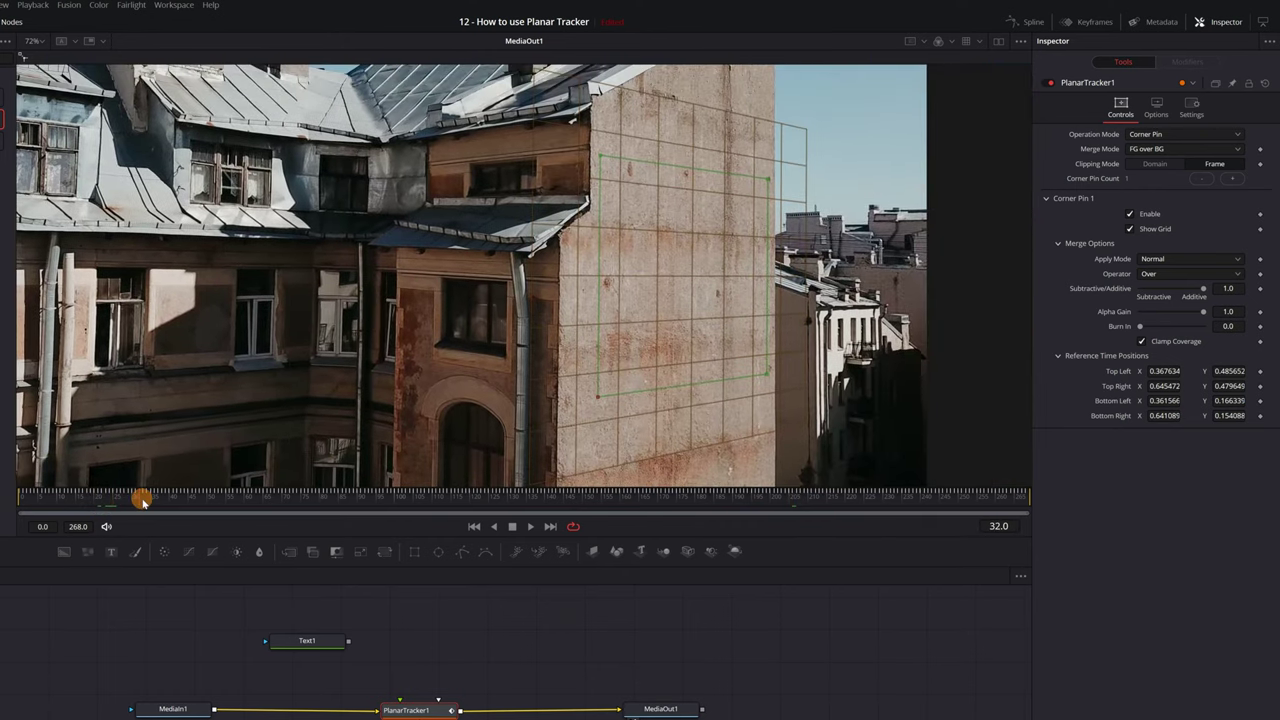
left_click_drag(143, 502, 360, 503)
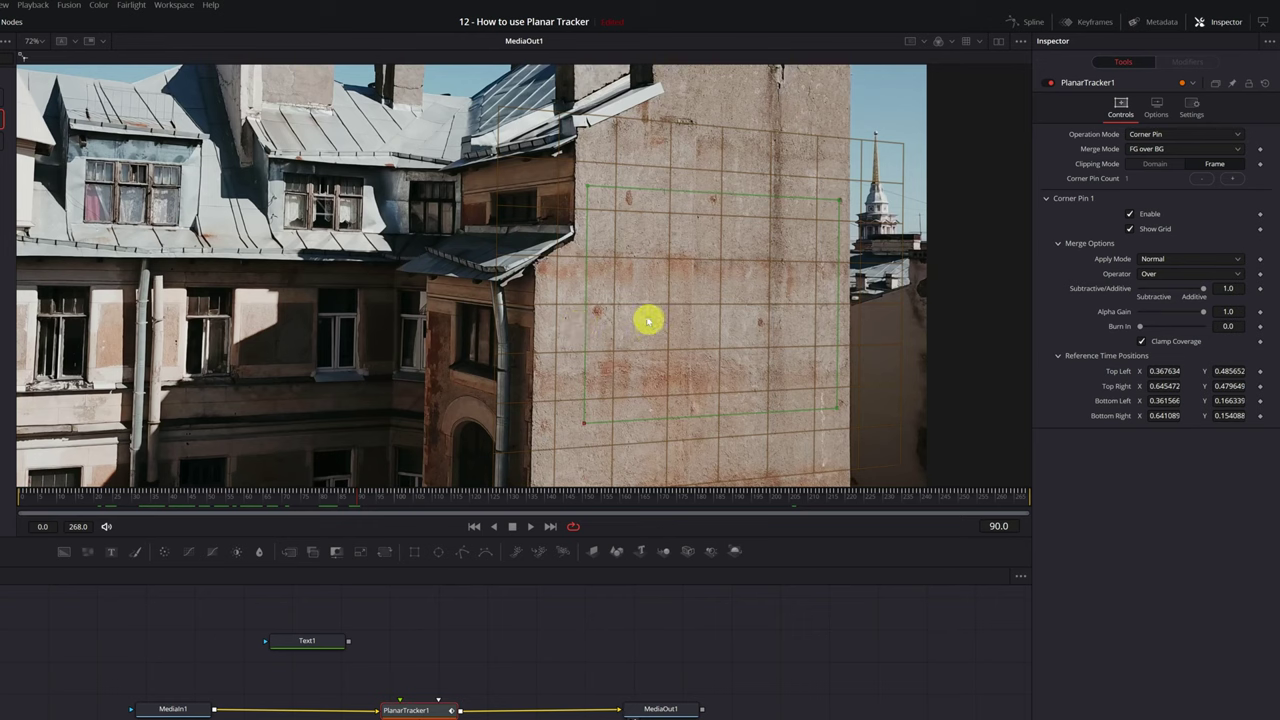
left_click(1130, 229)
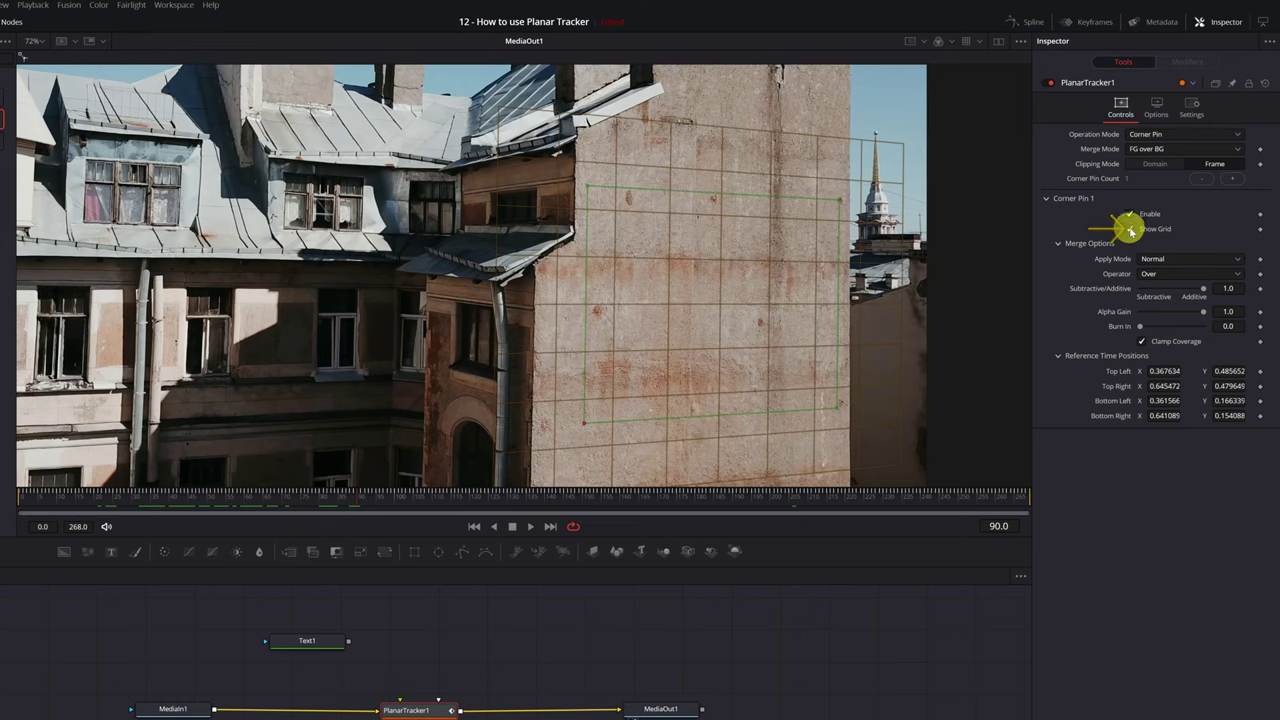
left_click(1131, 229)
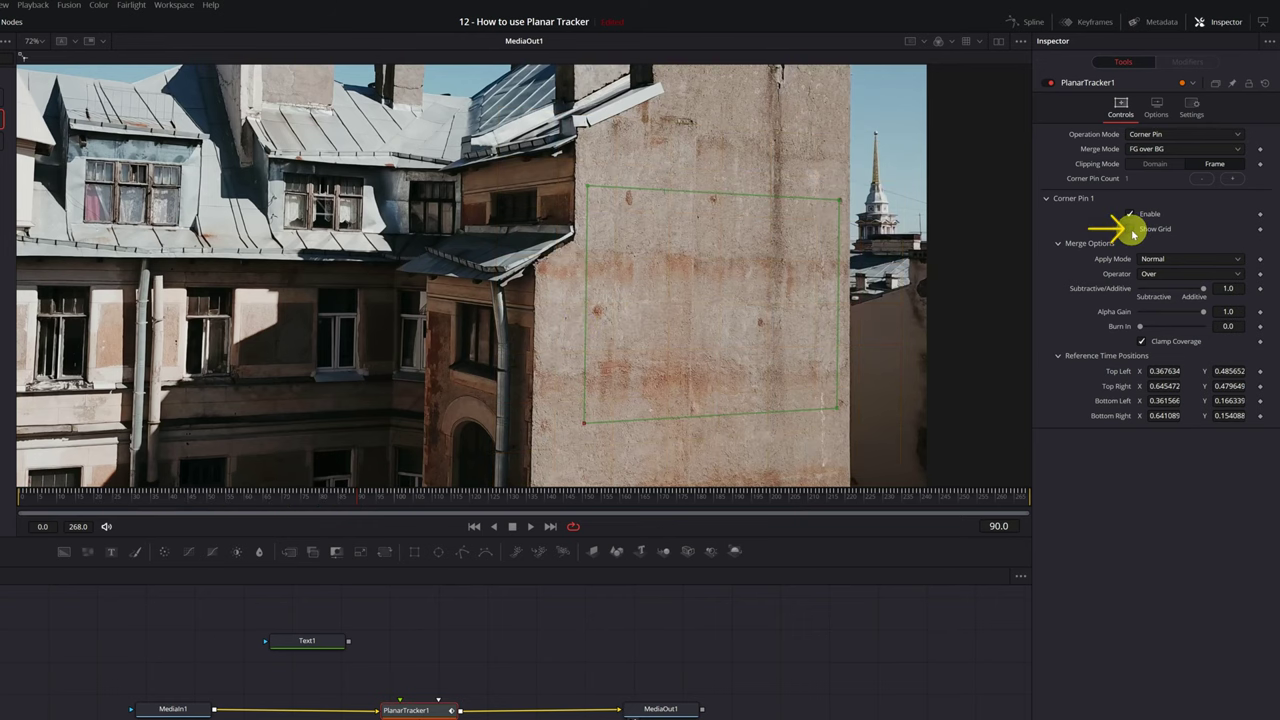
left_click(1043, 200)
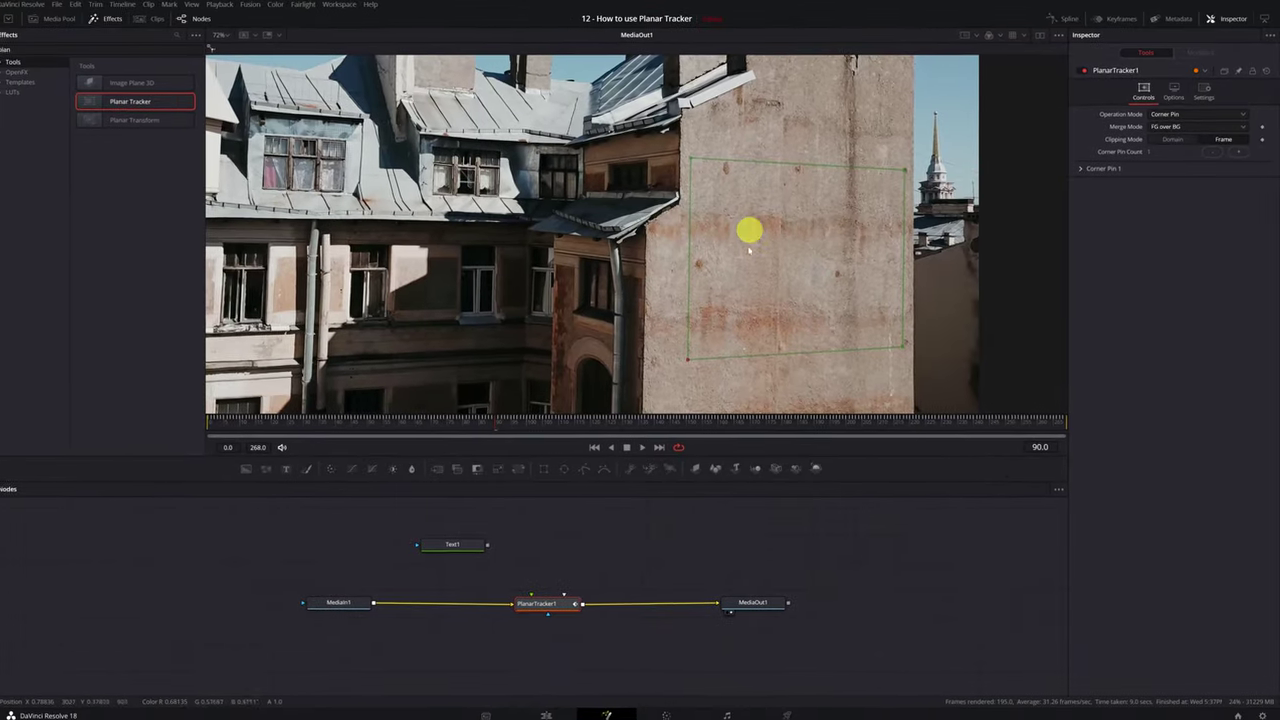
- Wire Text1's output into PlanarTracker1's foreground input
left_click(463, 547)
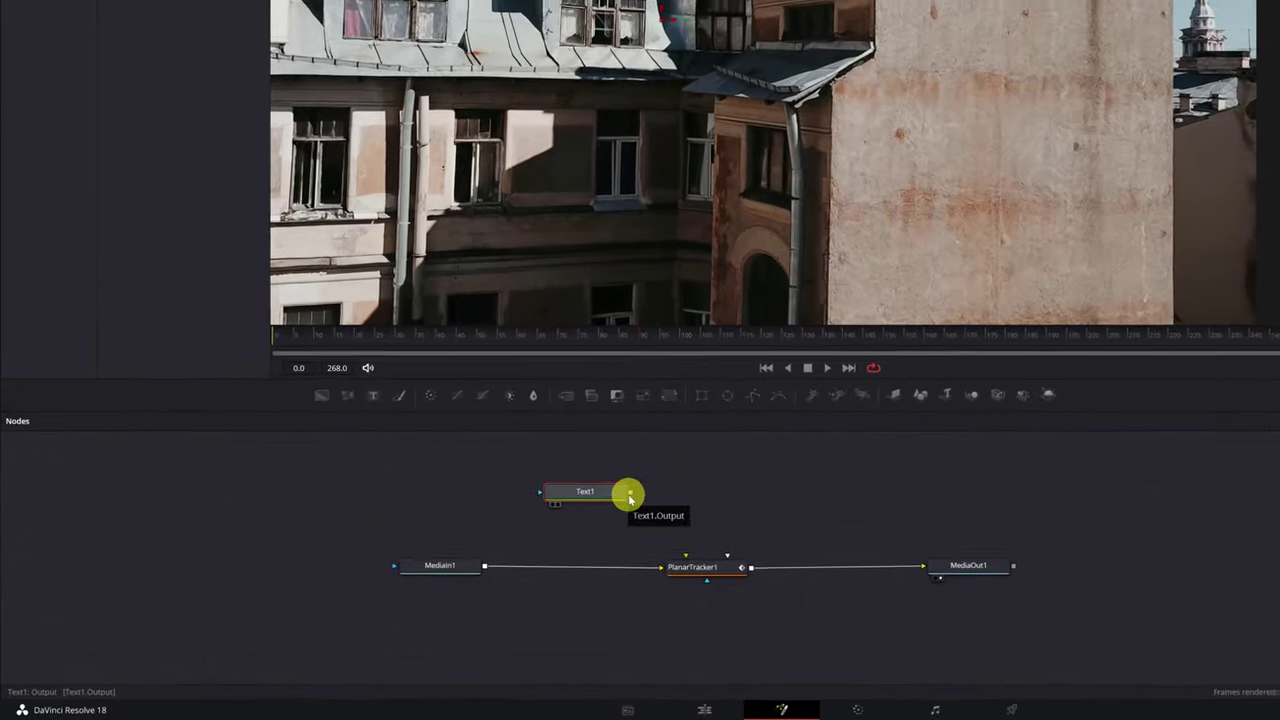
left_click_drag(675, 481, 723, 563)
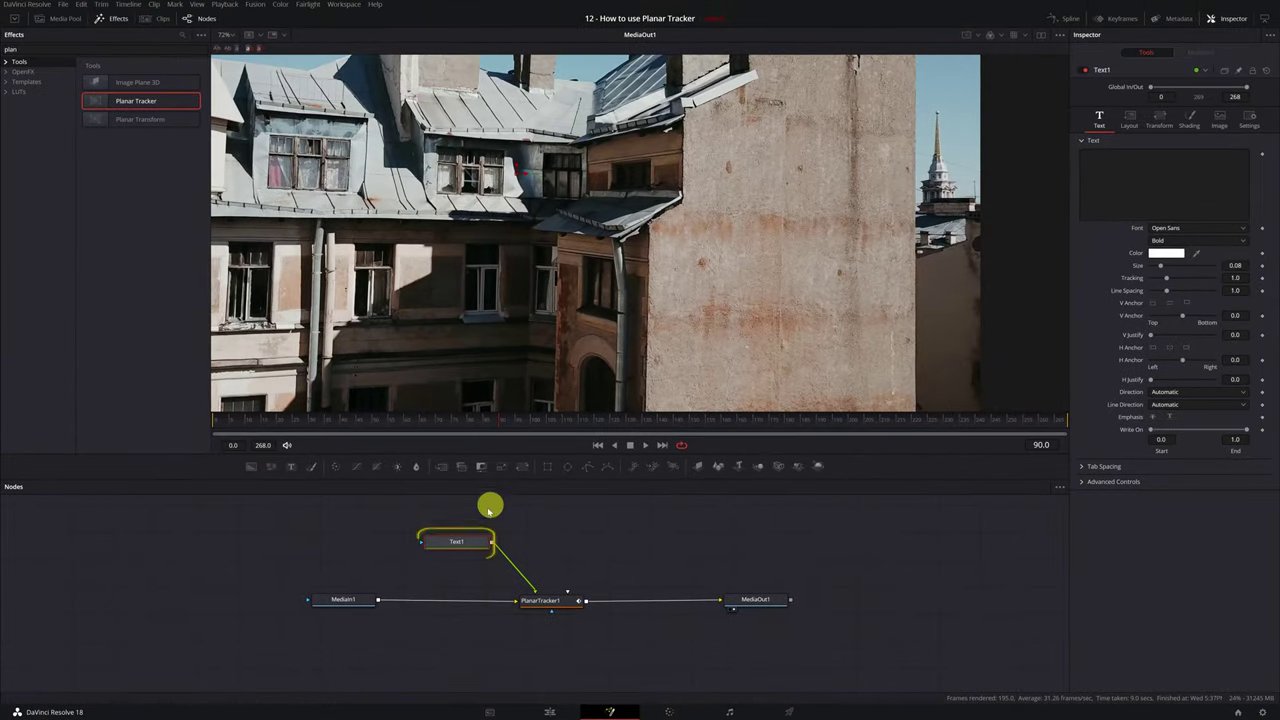
- Enter 'MY HOUSE' as Text1's text and set its font to Berlingo
left_click(450, 545)
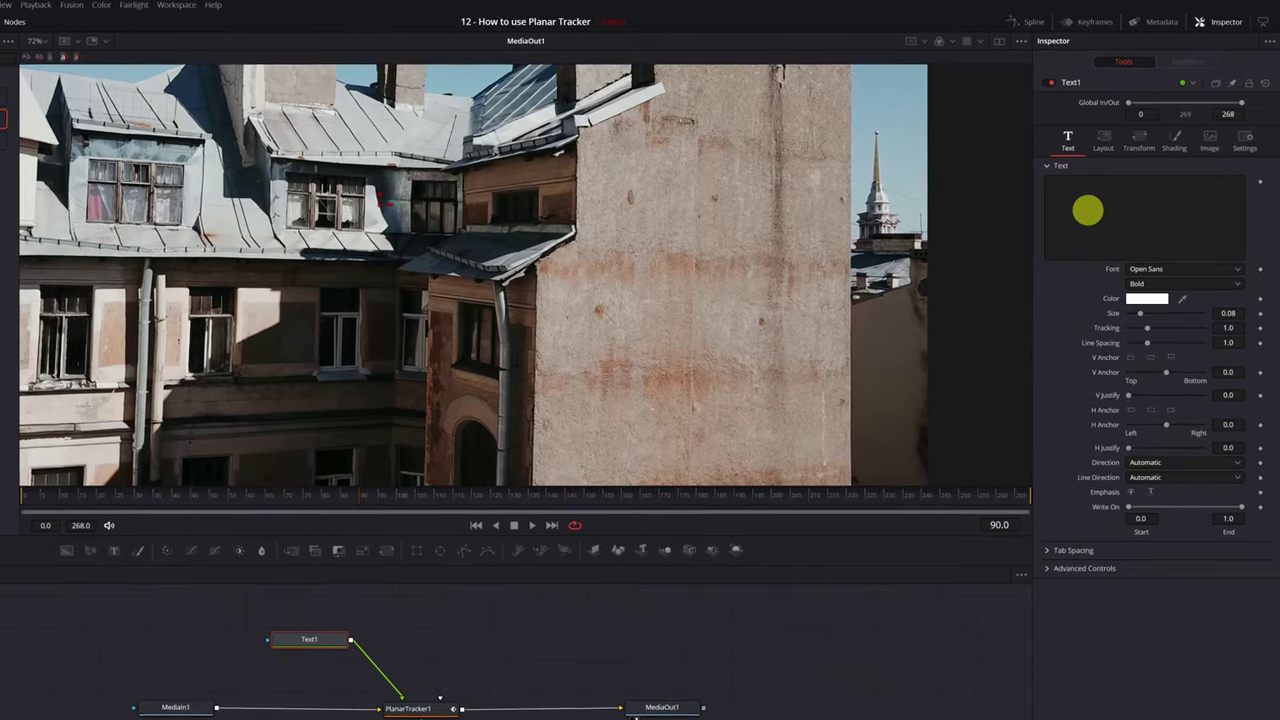
left_click(1124, 172)
type("MY")
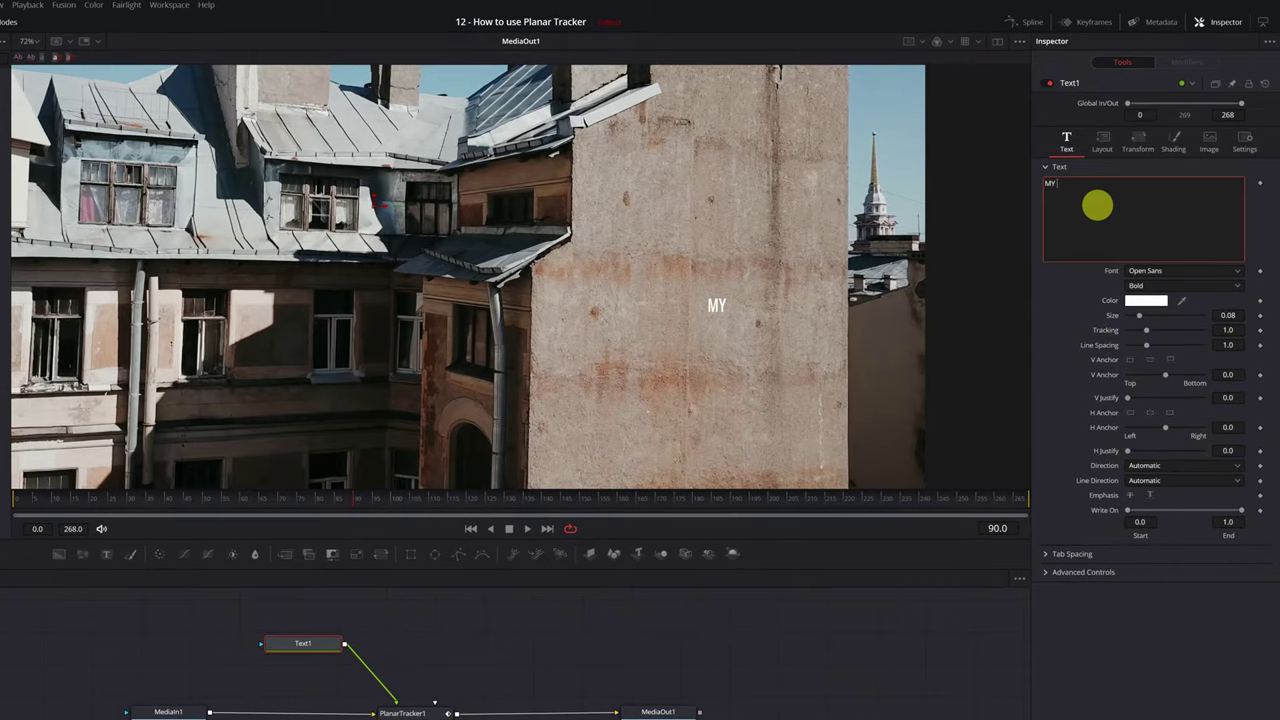
type(" HOUSE")
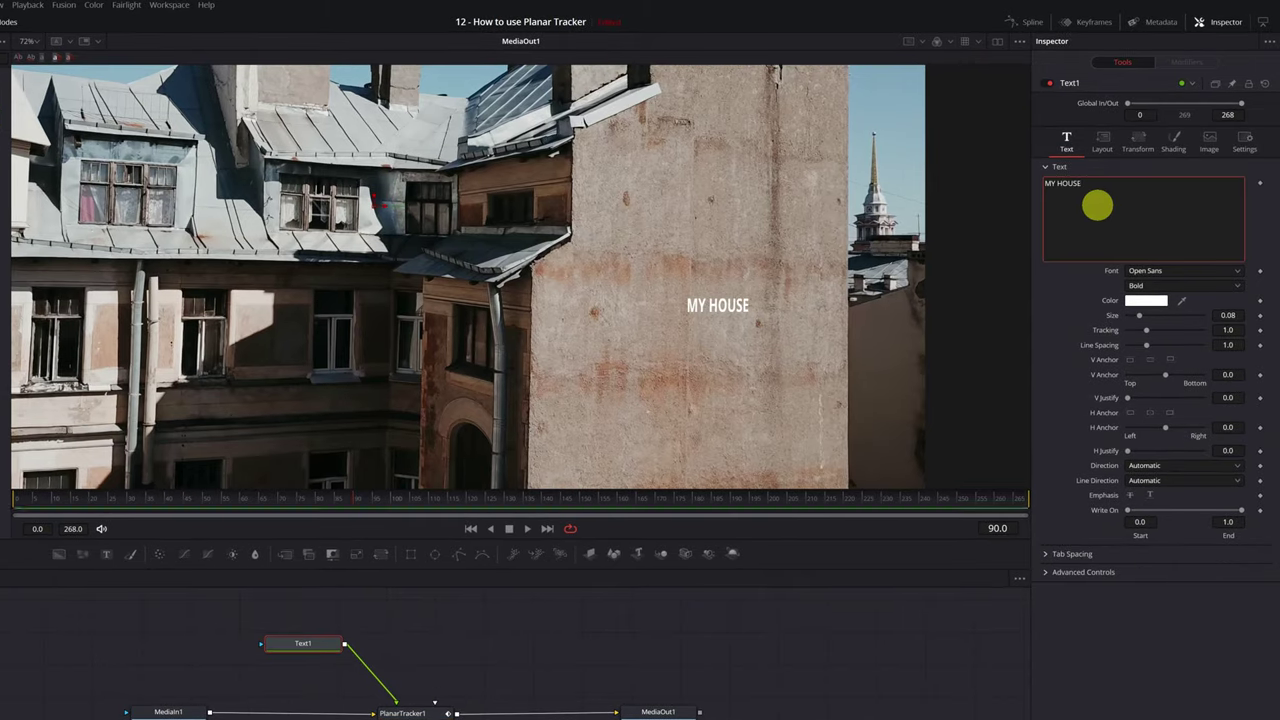
left_click(1183, 270)
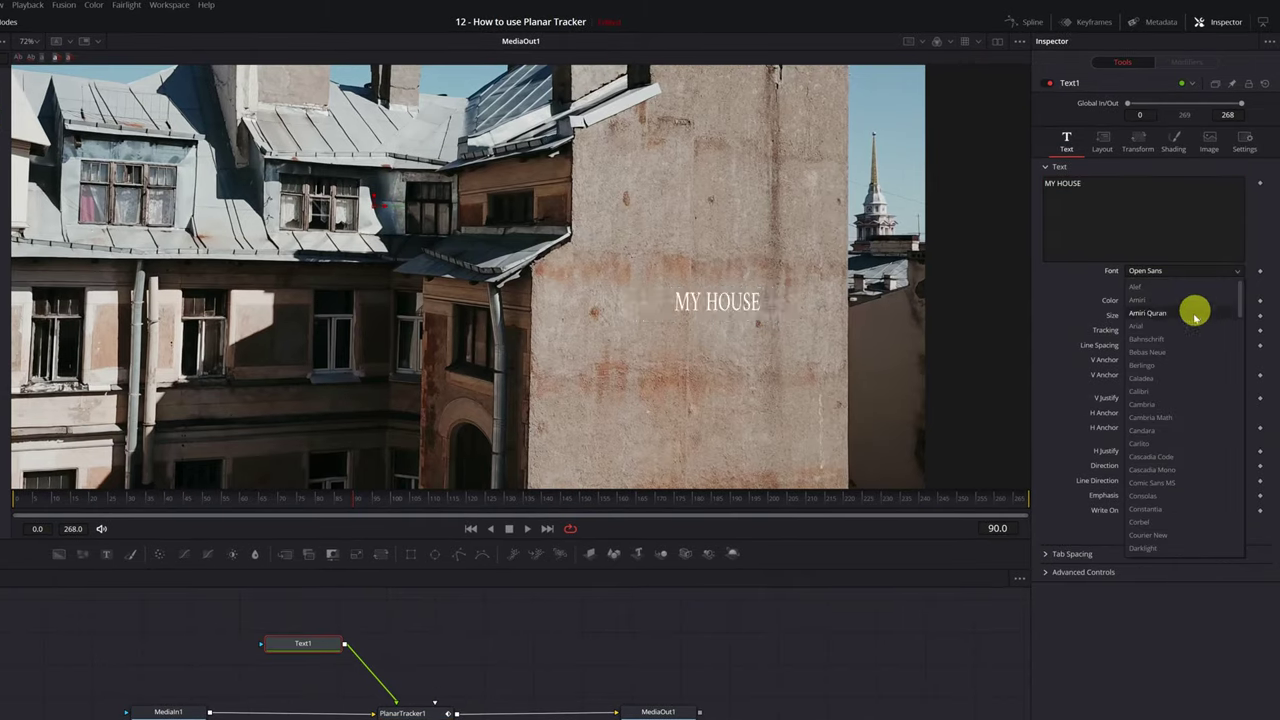
left_click(1183, 366)
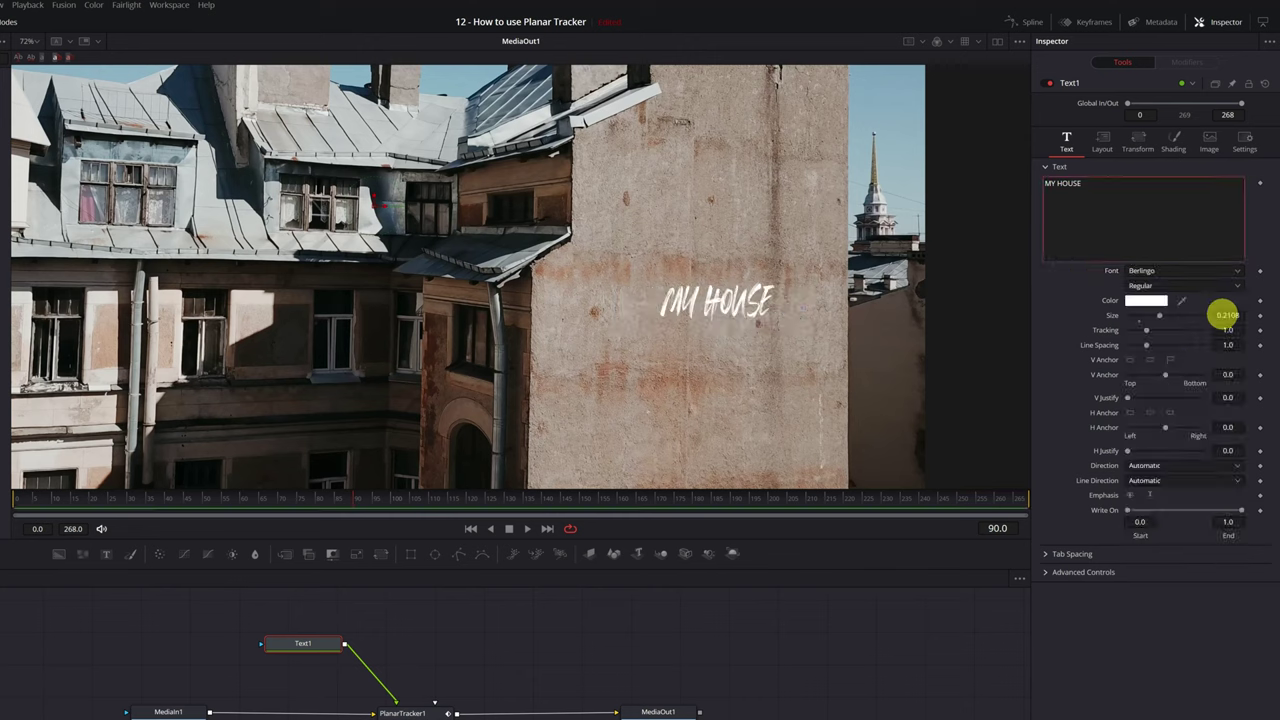
- Enlarge the MY HOUSE text to size 0.4982
mouse_move(1223, 314)
left_mouse_down()
mouse_move(666, 337)
mouse_move(1206, 366)
mouse_move(724, 354)
left_mouse_up()
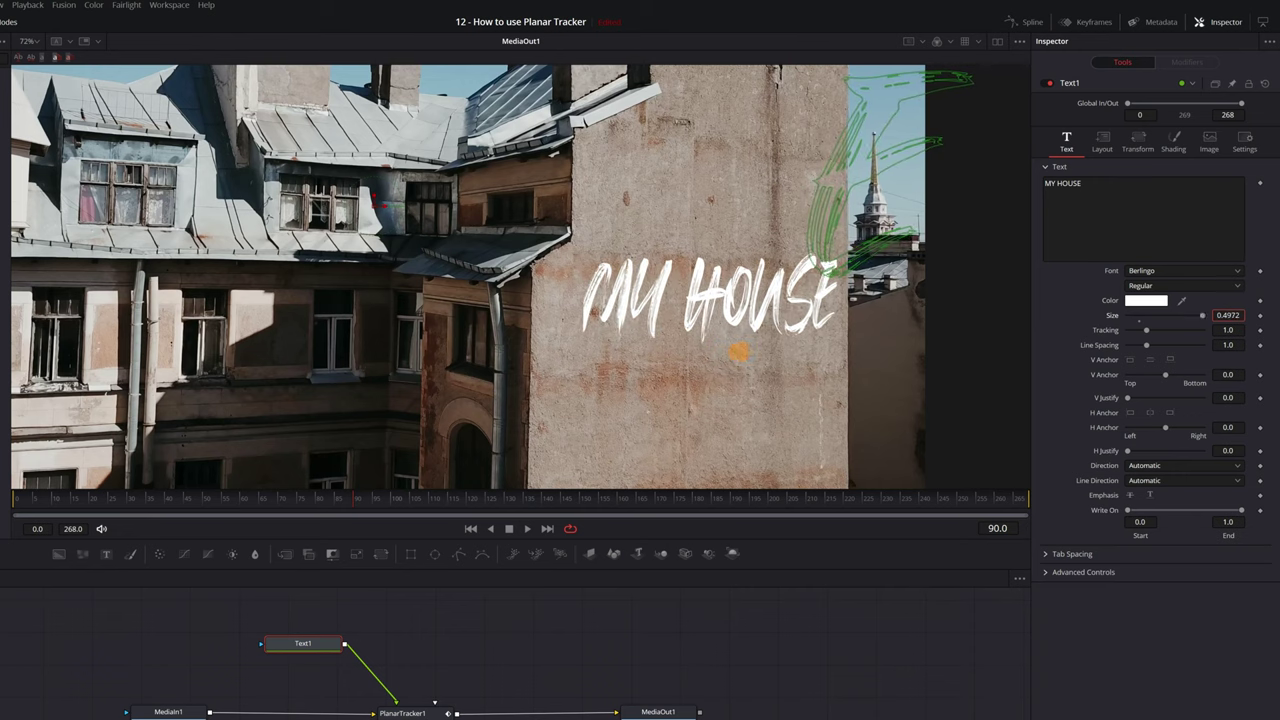
left_click_drag(1227, 315, 1225, 315)
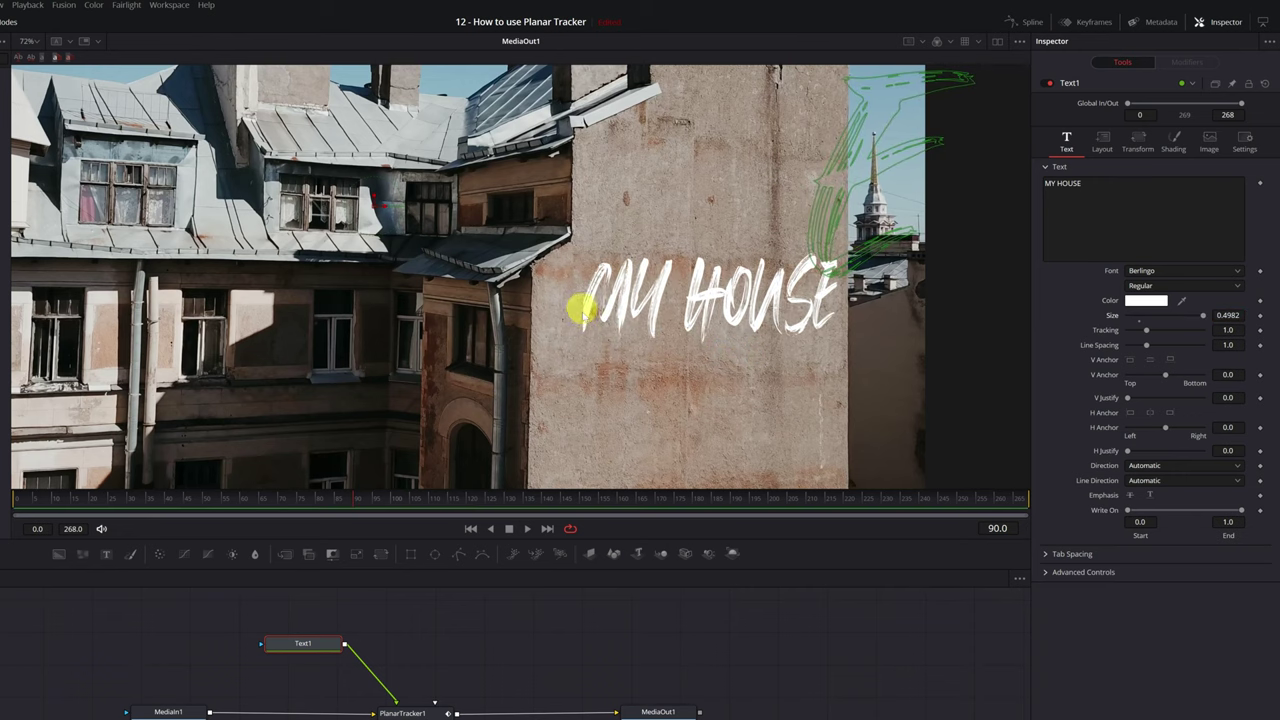
scroll(780, 295, "up", 5)
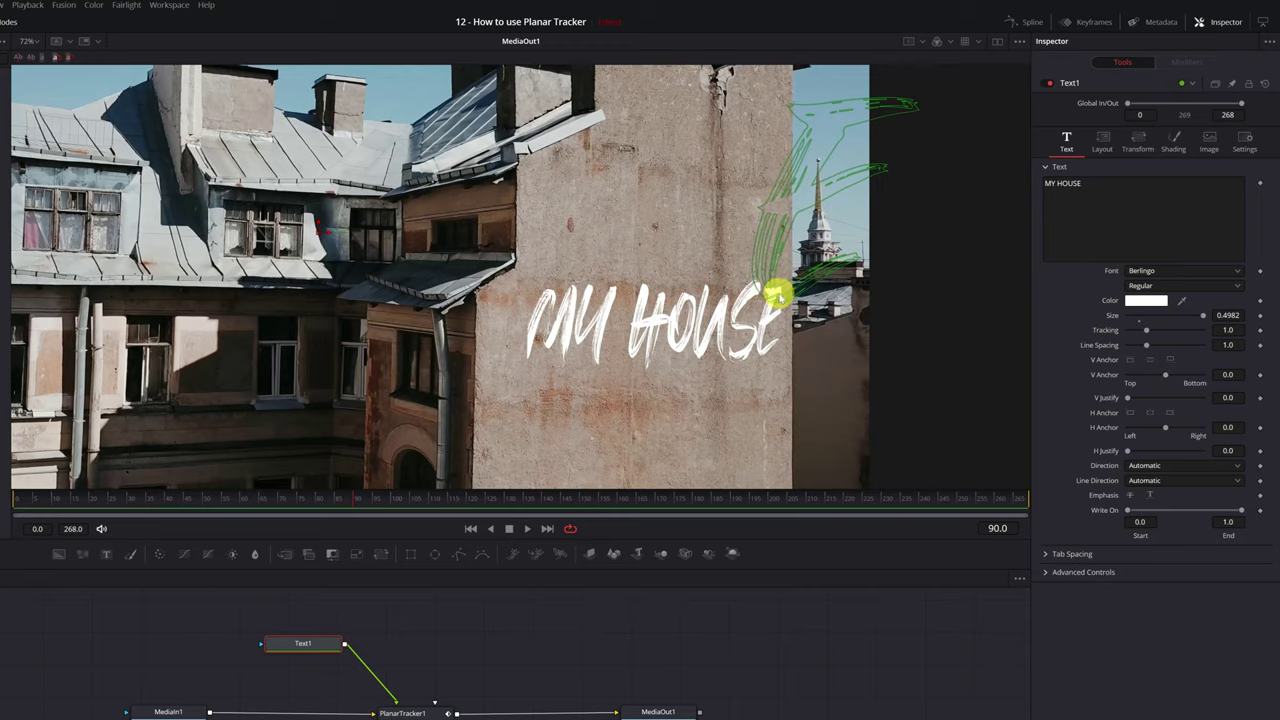
scroll(300, 360, "down", 3)
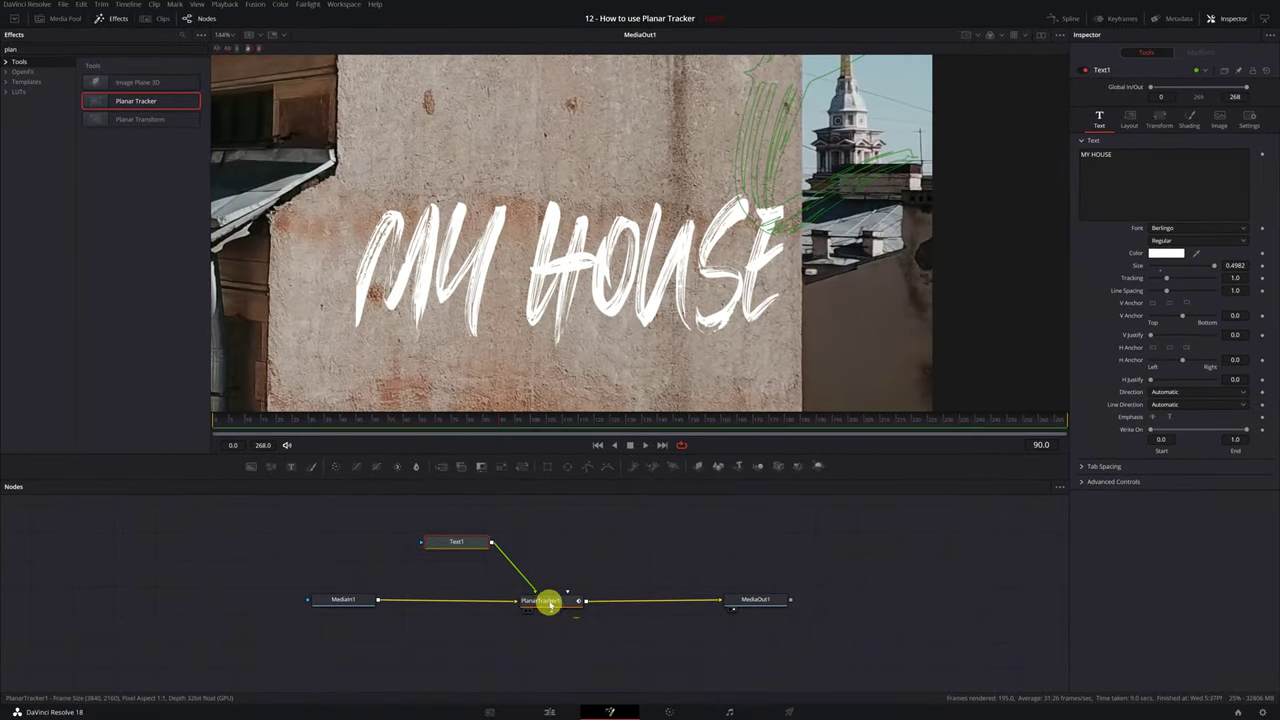
- Shrink the MY HOUSE text to size 0.3799
left_click(548, 602)
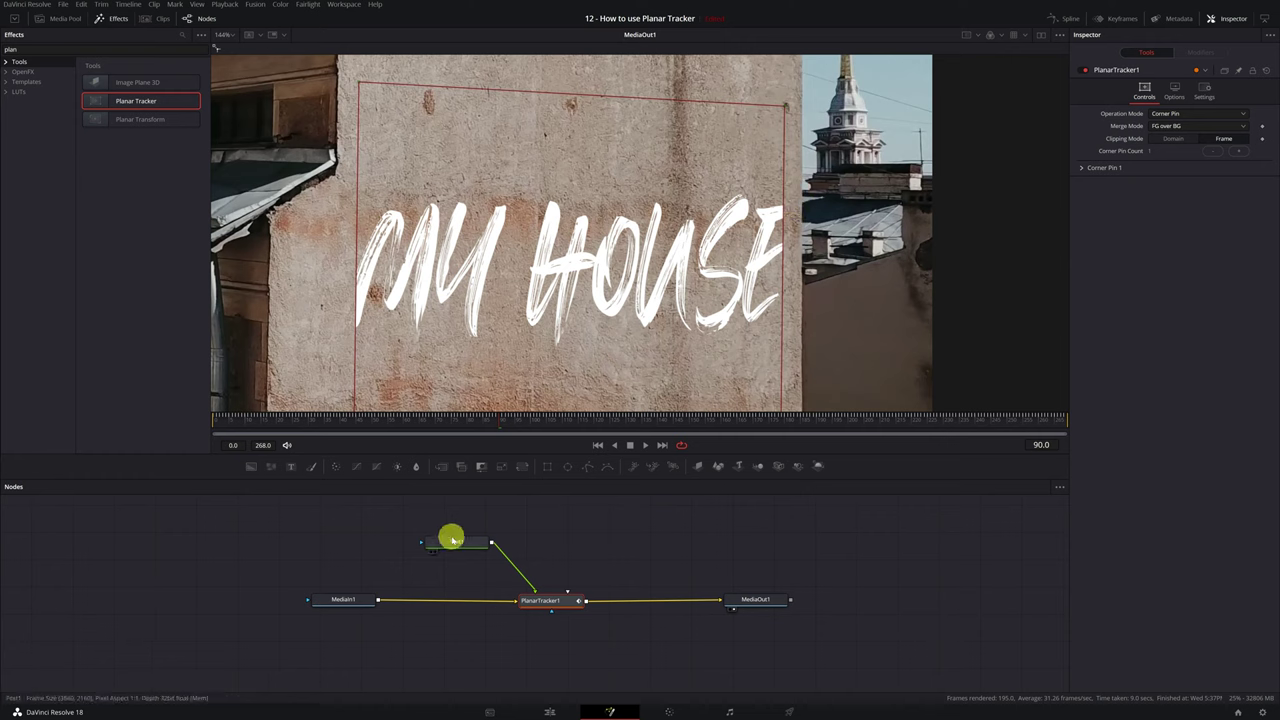
left_click(457, 542)
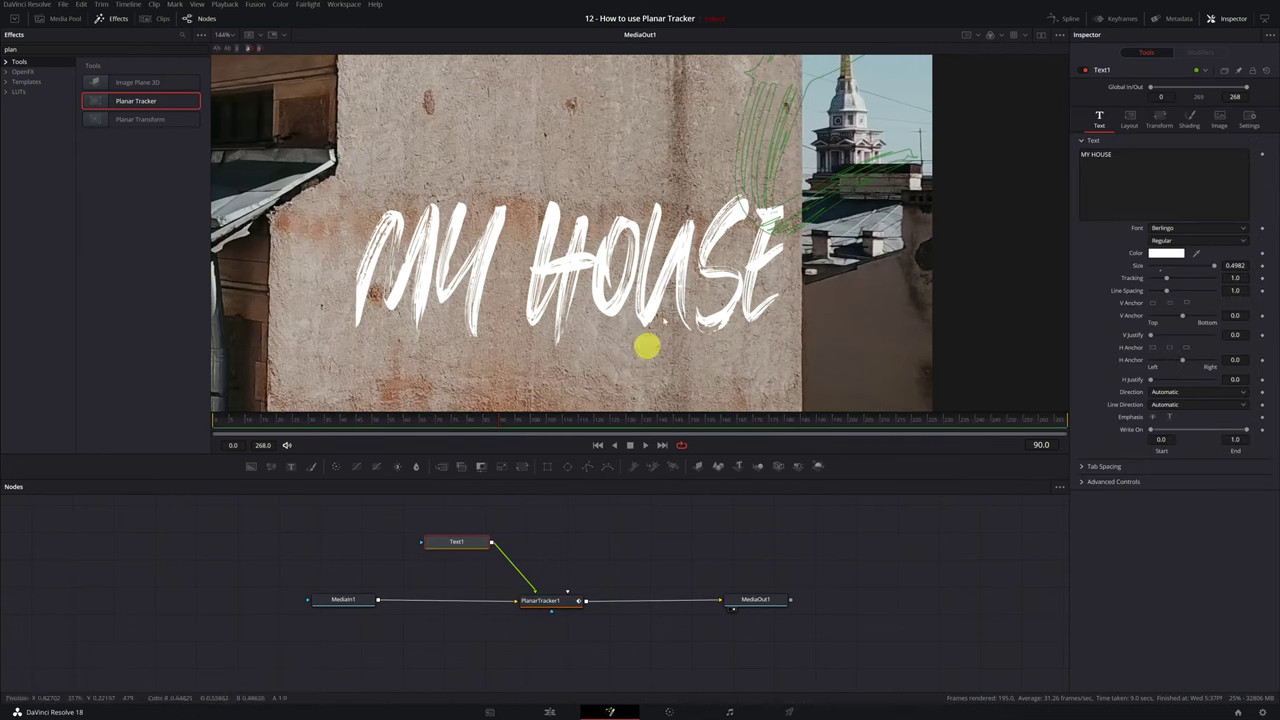
left_click_drag(1236, 265, 648, 257)
- Change the text colour to bright yellow
left_click(1166, 253)
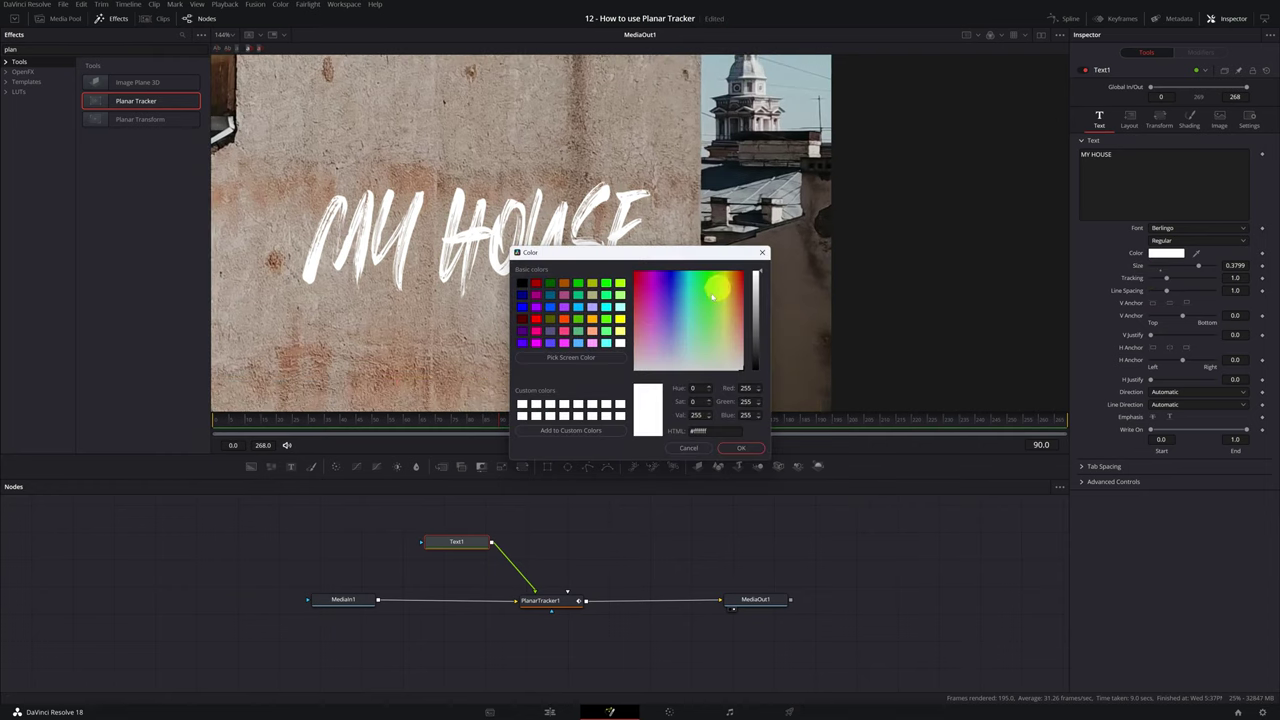
left_click(724, 294)
left_click(725, 285)
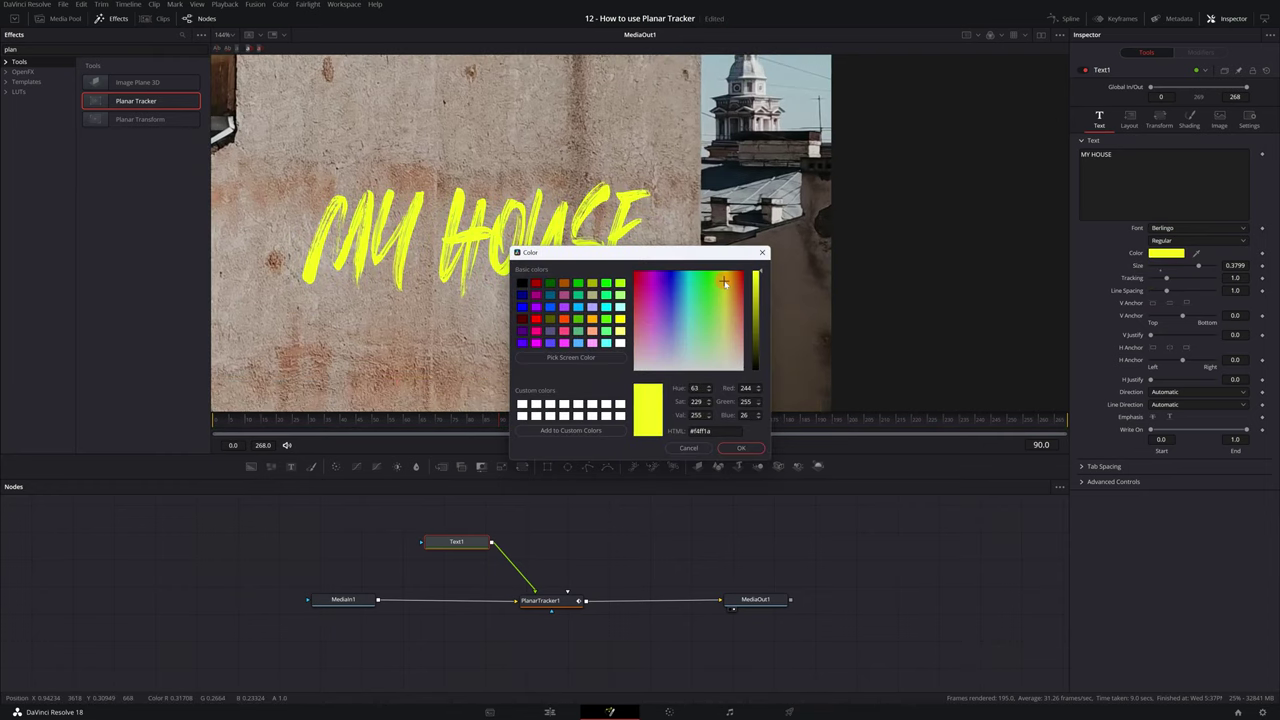
left_click(733, 390)
left_click(741, 449)
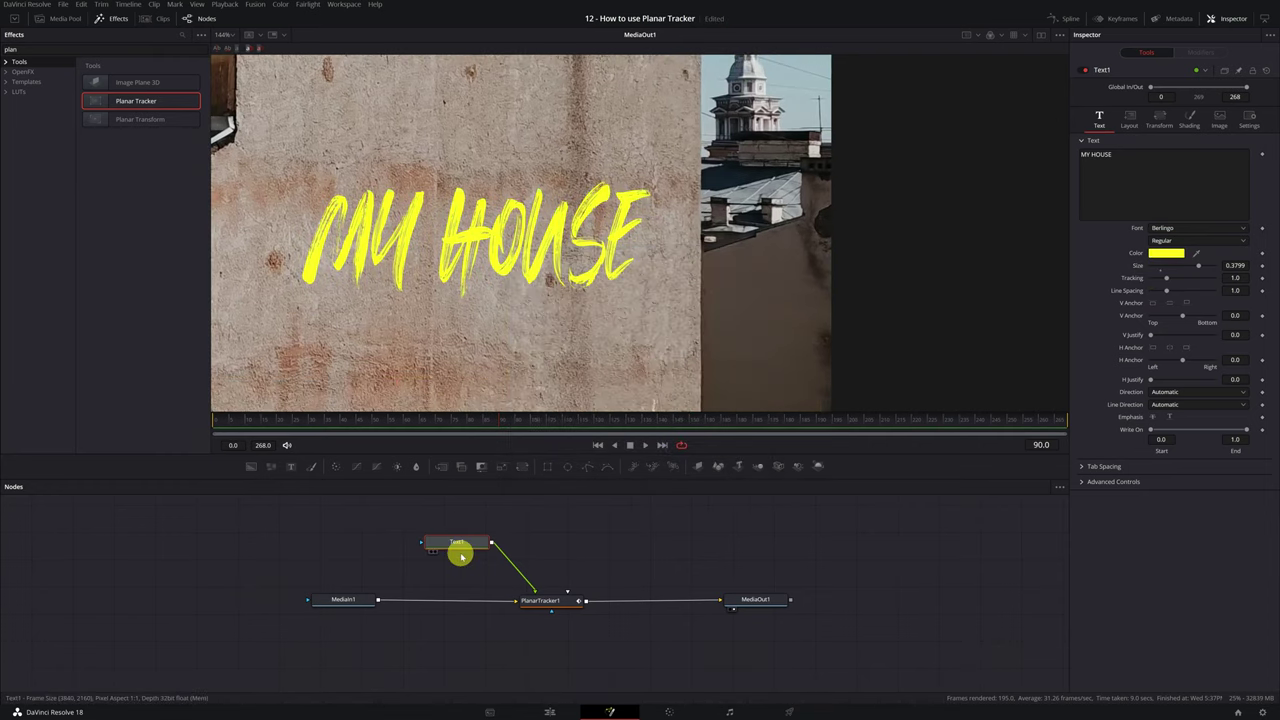
left_click_drag(433, 297, 615, 303)
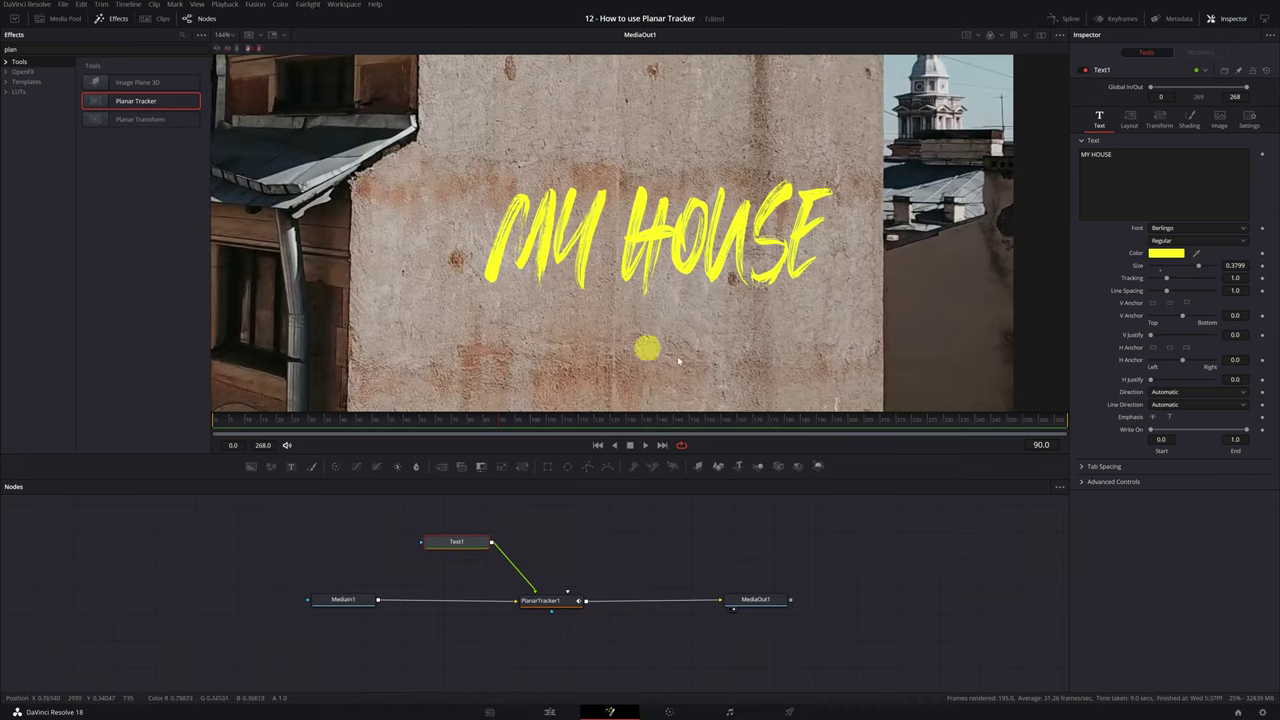
- Insert a DropShadow1 node after Text1 via the tool search and select it
left_click(480, 540)
left_click(468, 543)
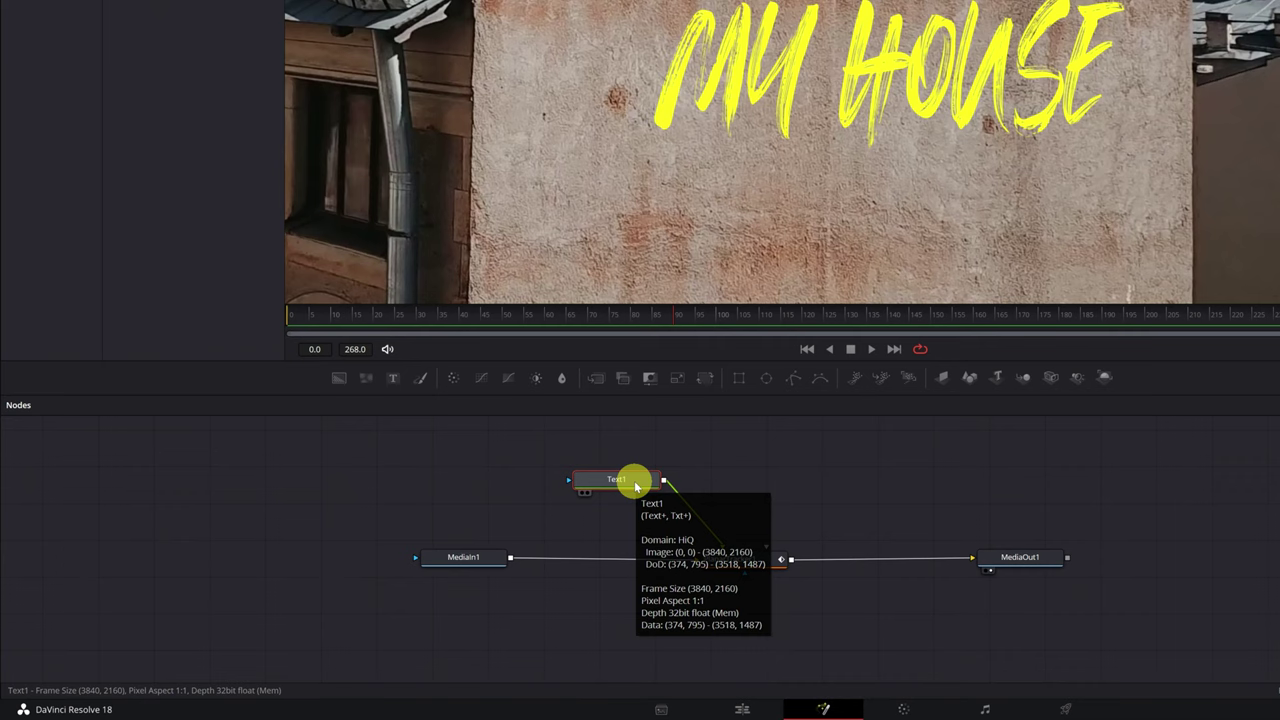
key("shift+space")
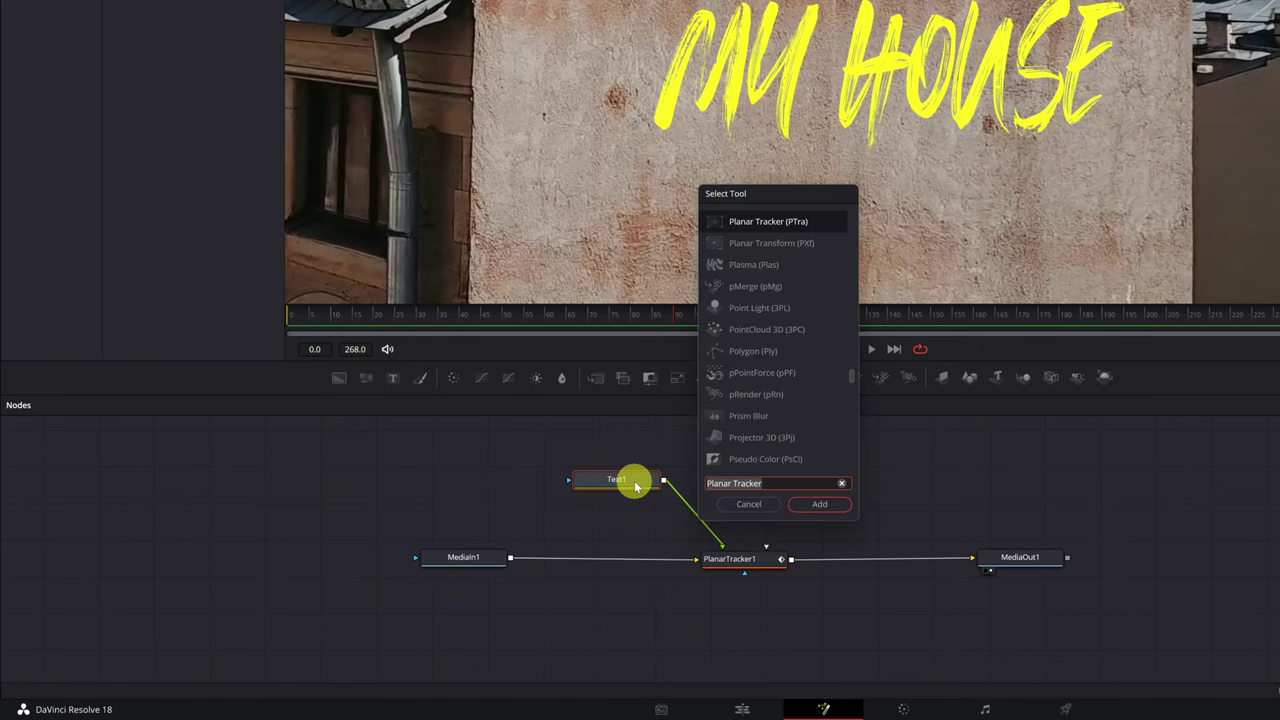
type("SHAD")
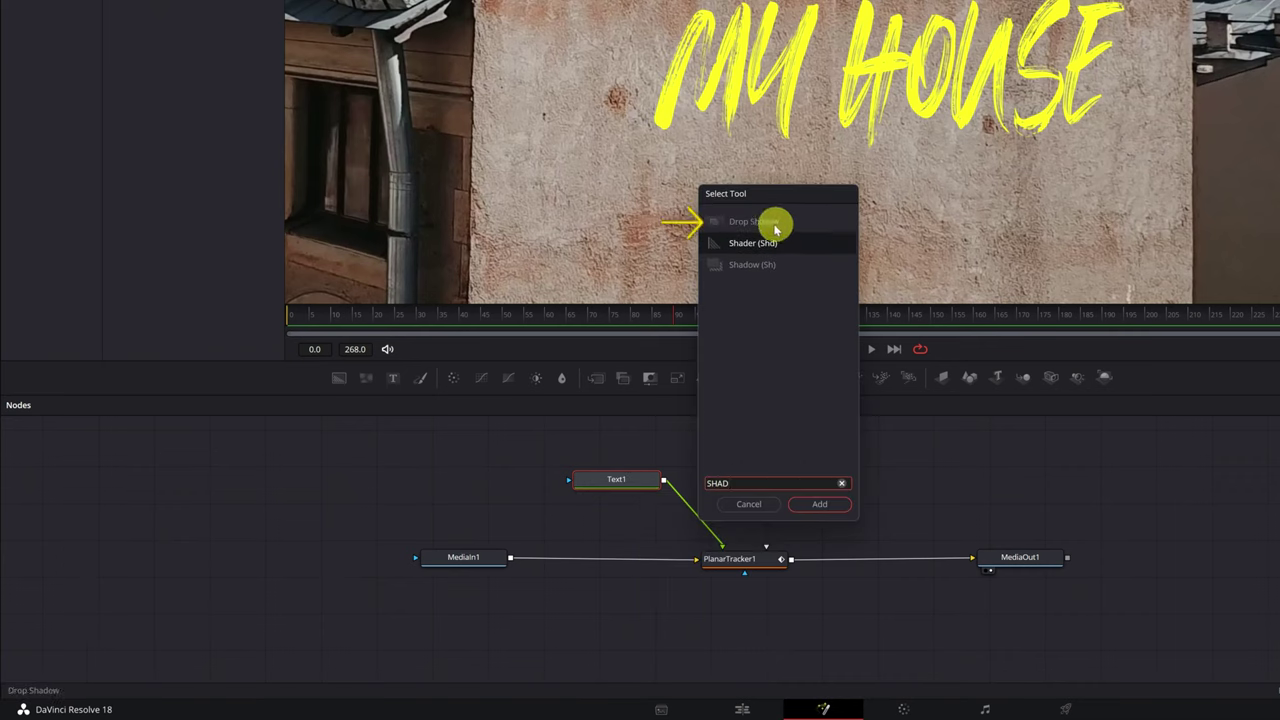
left_click(755, 227)
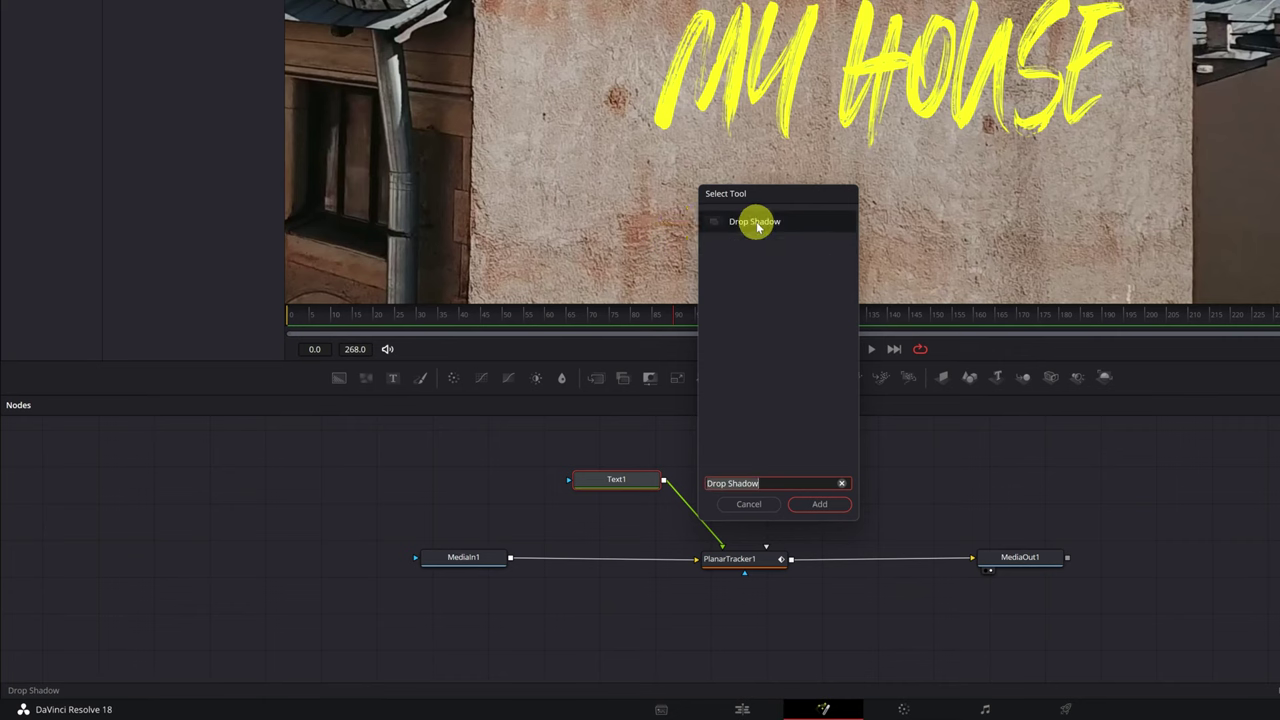
left_click(817, 505)
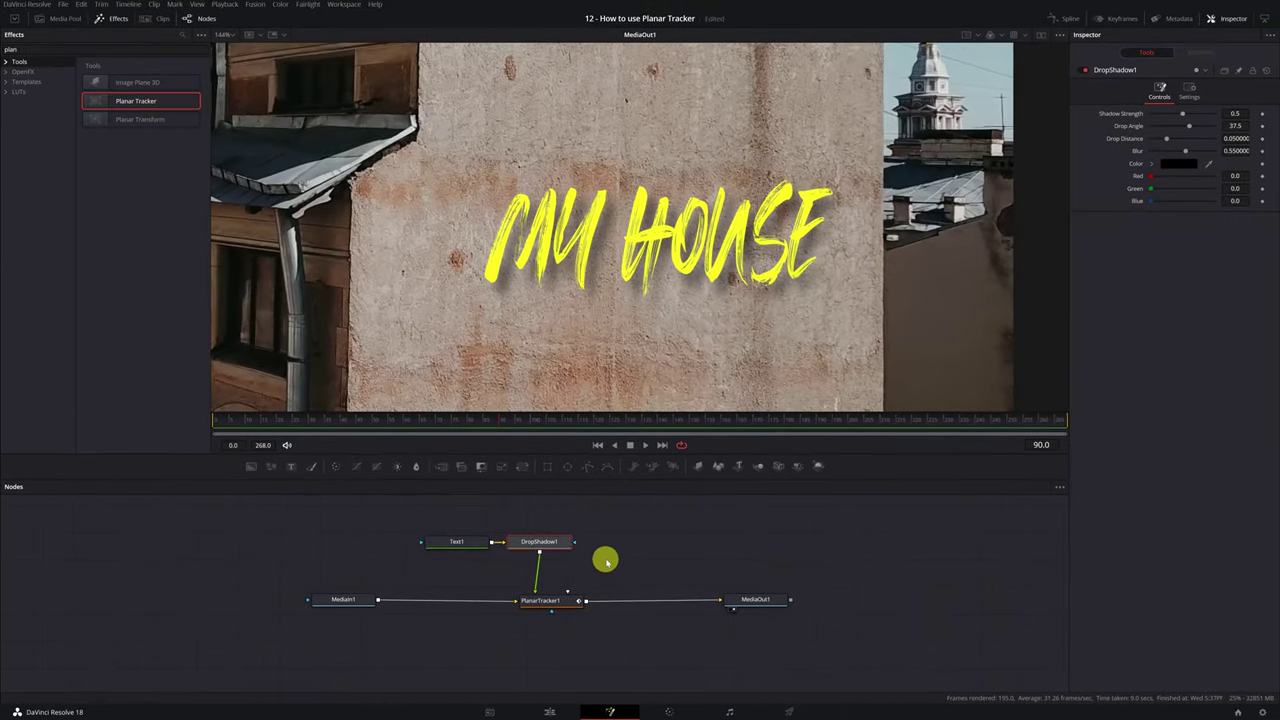
left_click(557, 543)
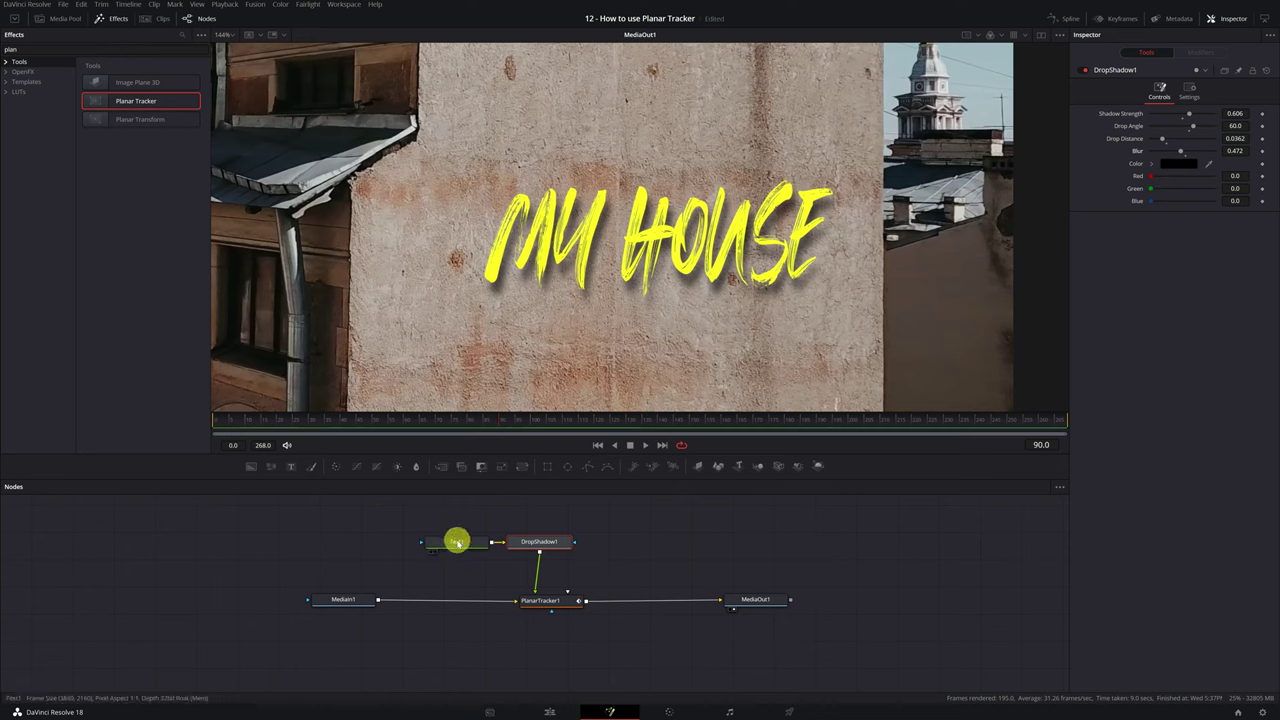
- Set the corner pin's Apply Mode to Overlay in PlanarTracker1
left_click(551, 606)
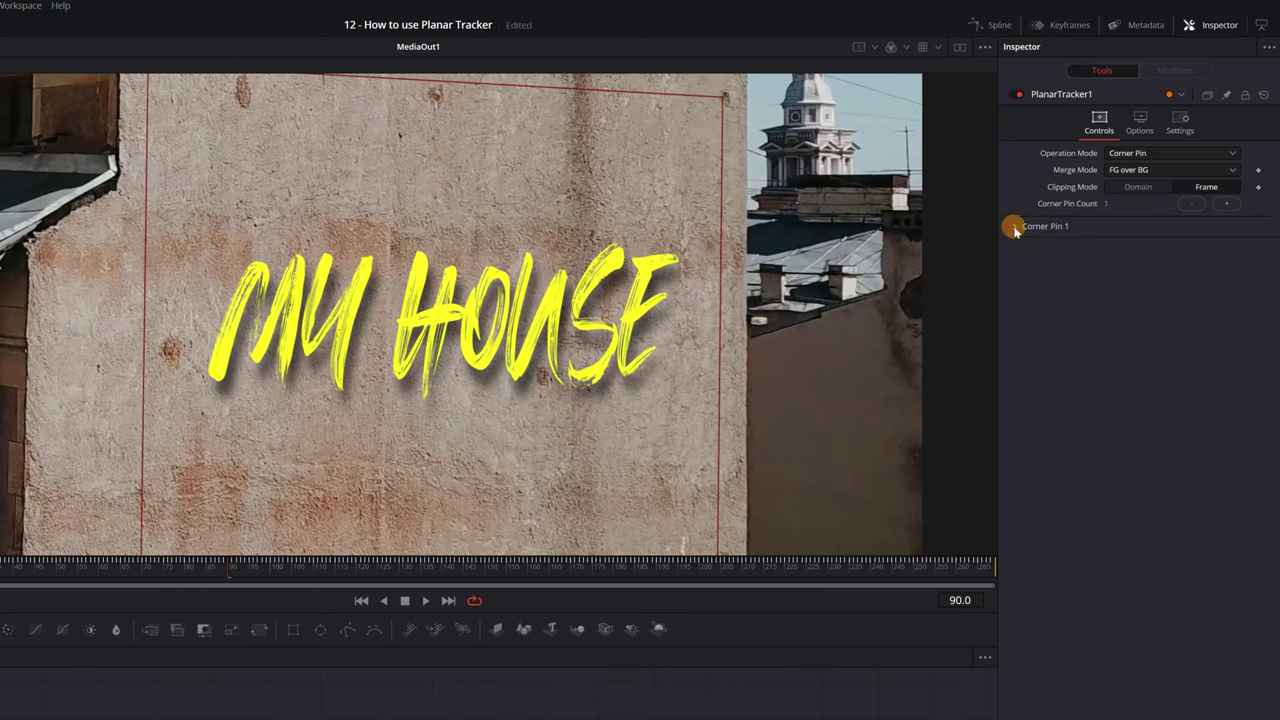
left_click(1015, 228)
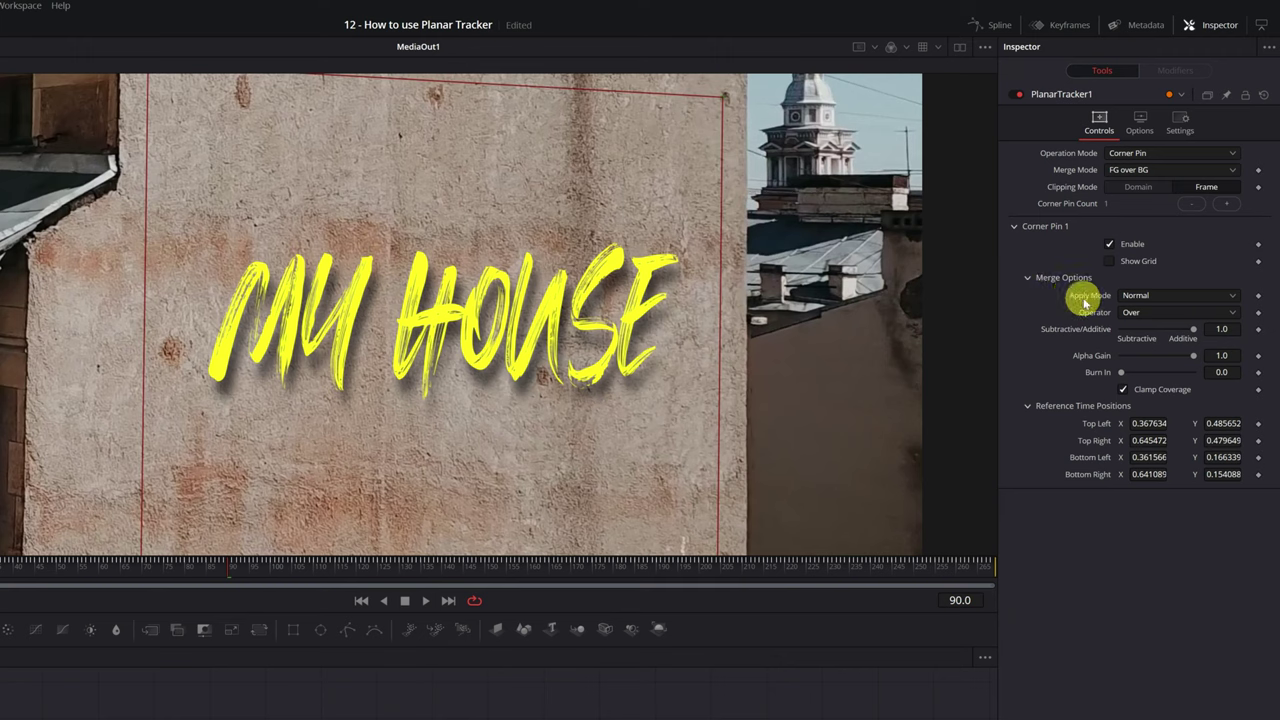
left_click(1232, 297)
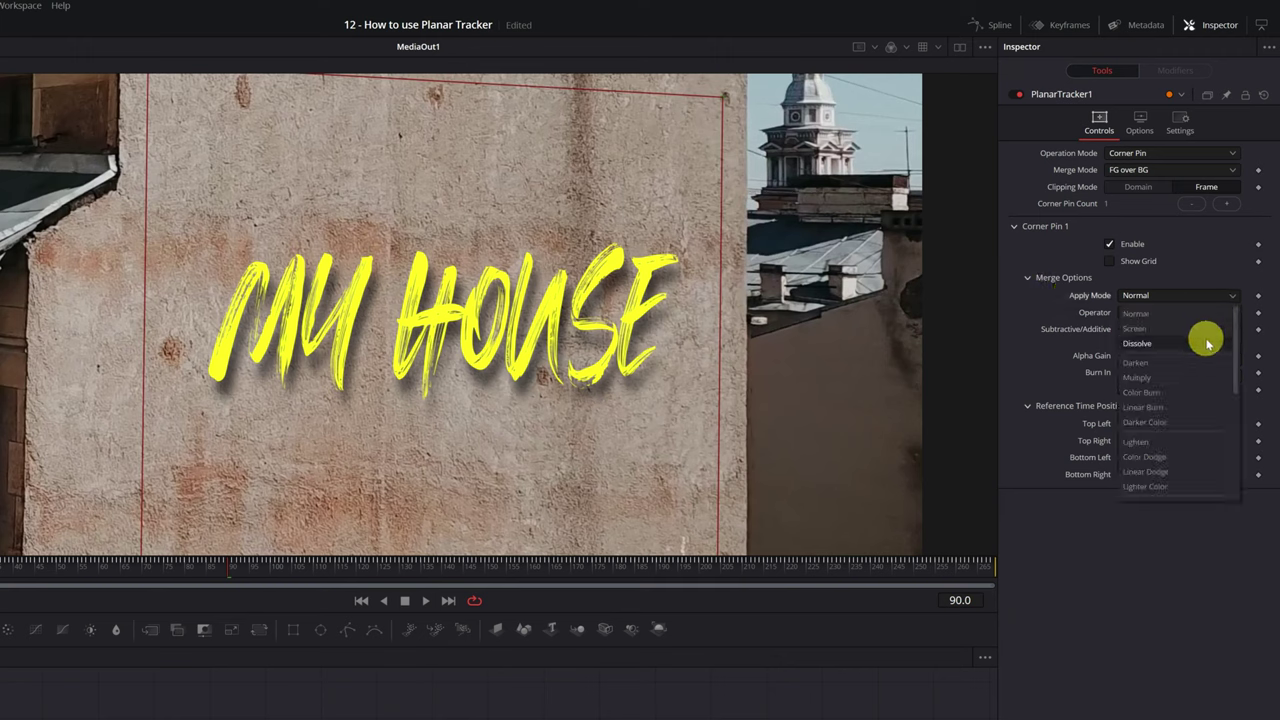
left_click_drag(1236, 342, 1234, 394)
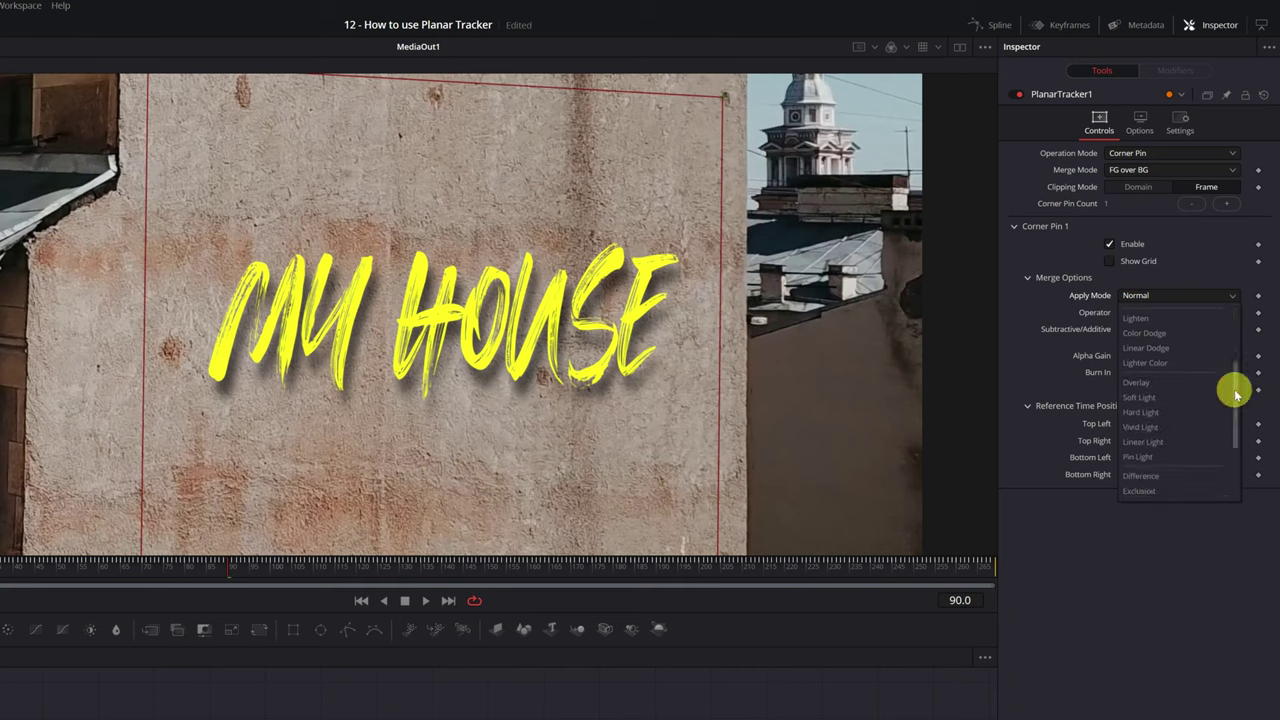
left_click(1138, 383)
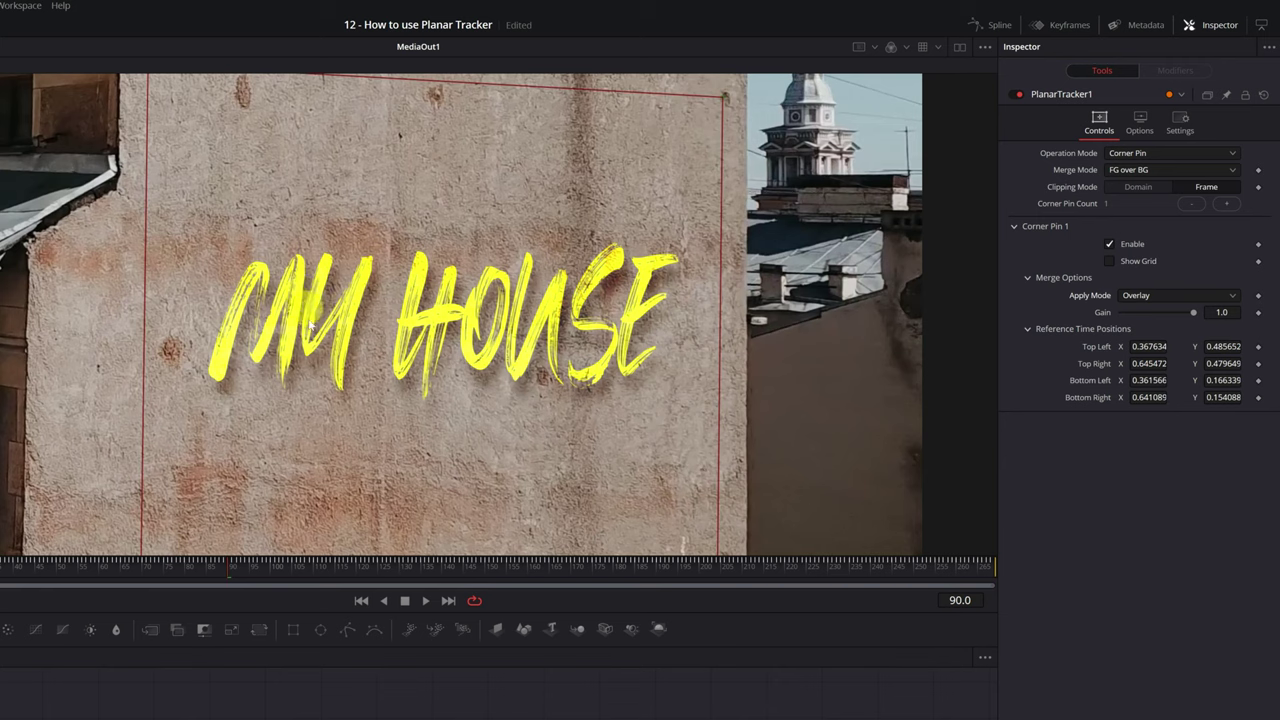
- Compare Lighten and Soft Light, return to Overlay, and lower Gain to 0.766
left_click(1200, 297)
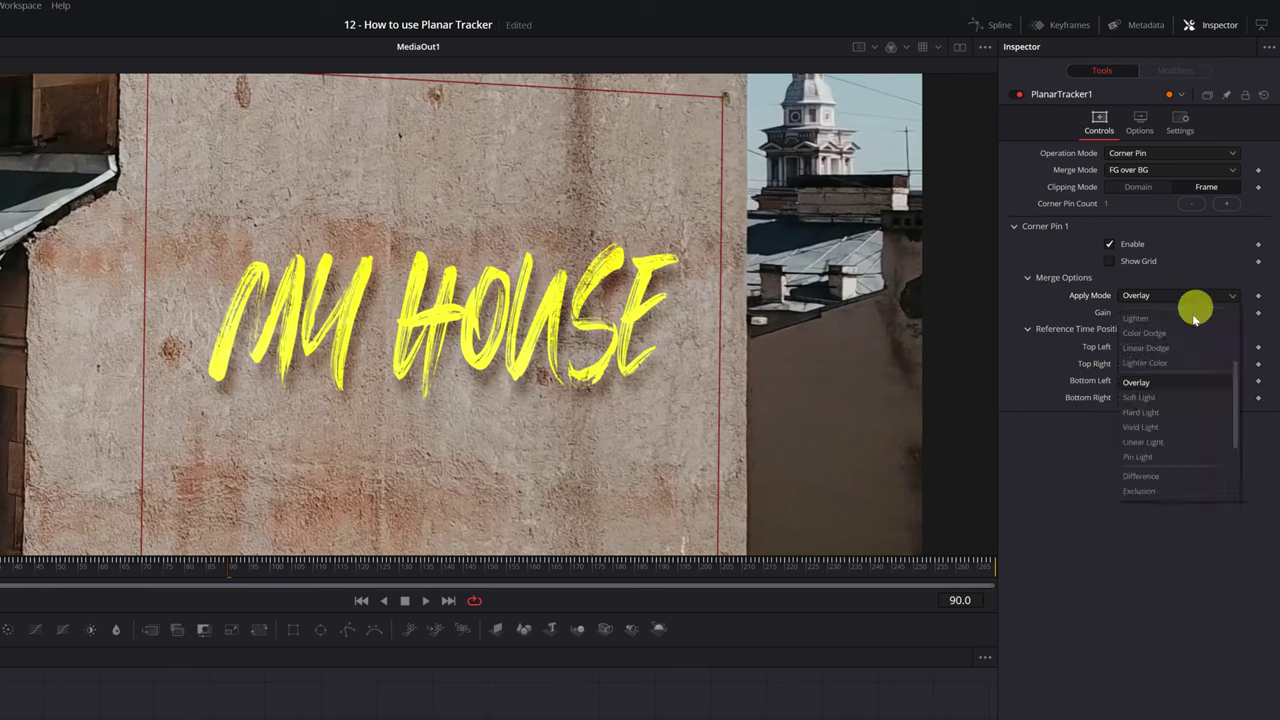
left_click(1194, 318)
left_click(1170, 296)
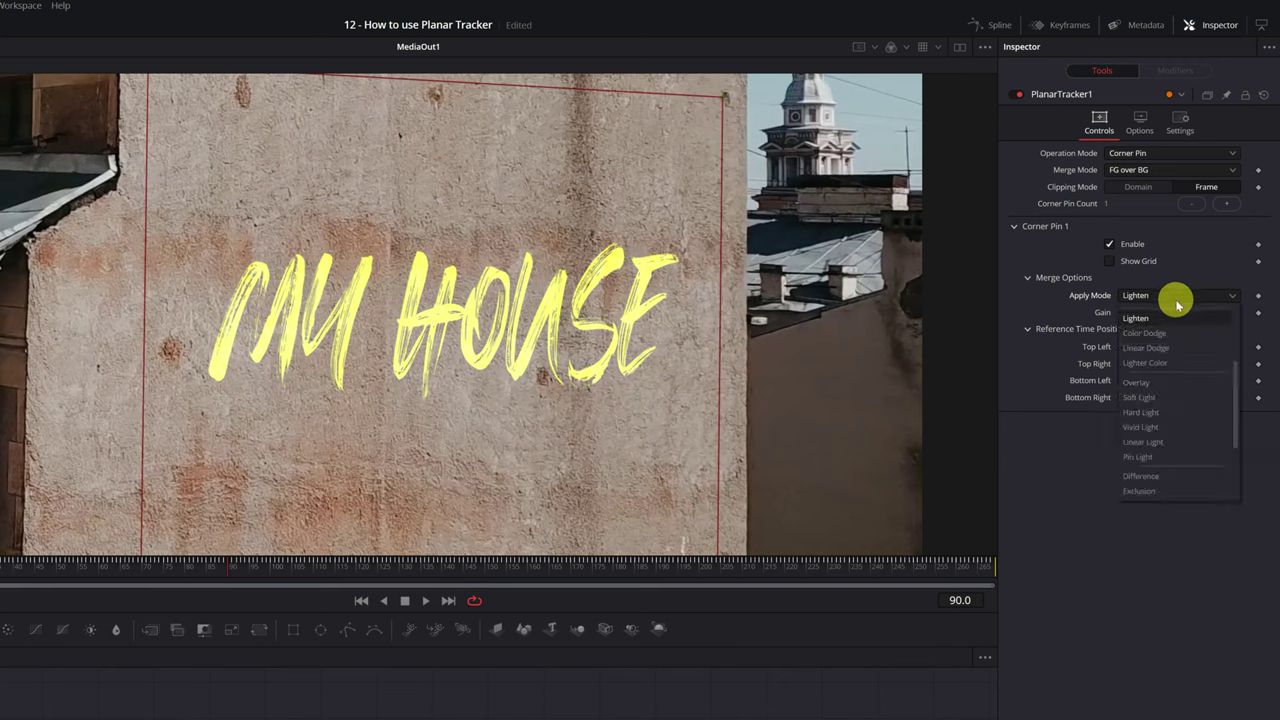
left_click(1143, 397)
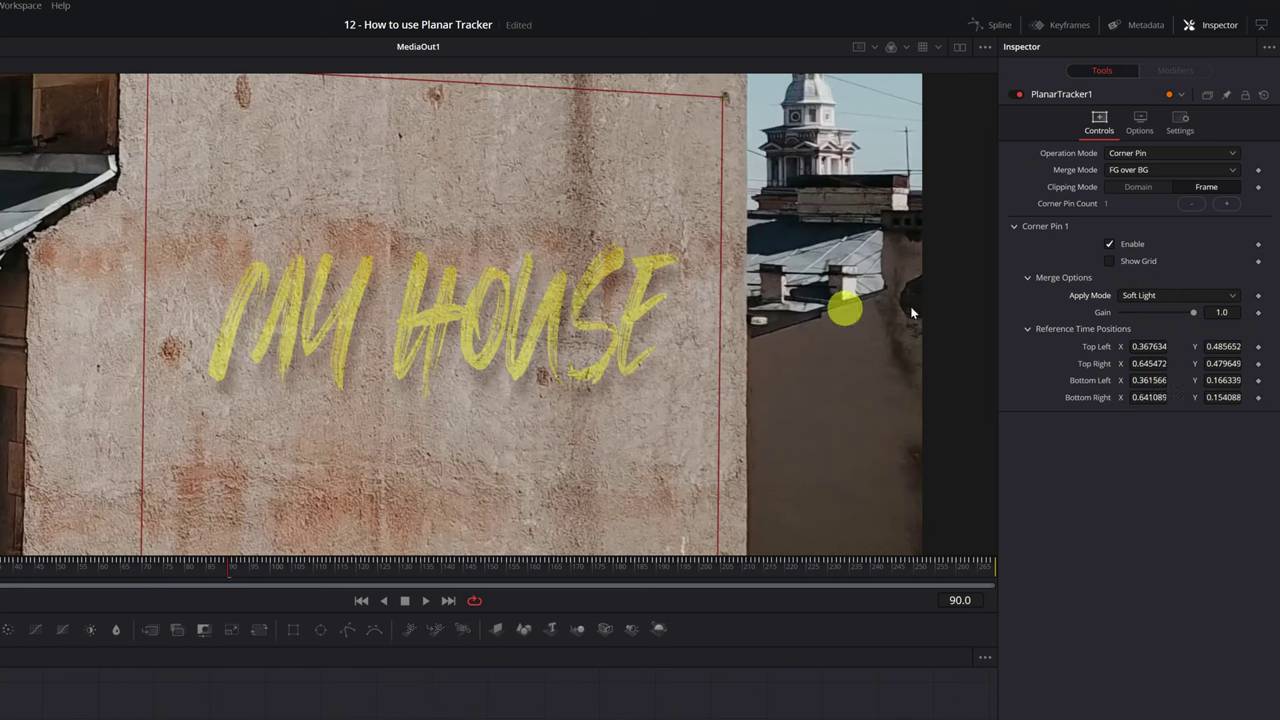
left_click(1171, 296)
left_click(1147, 382)
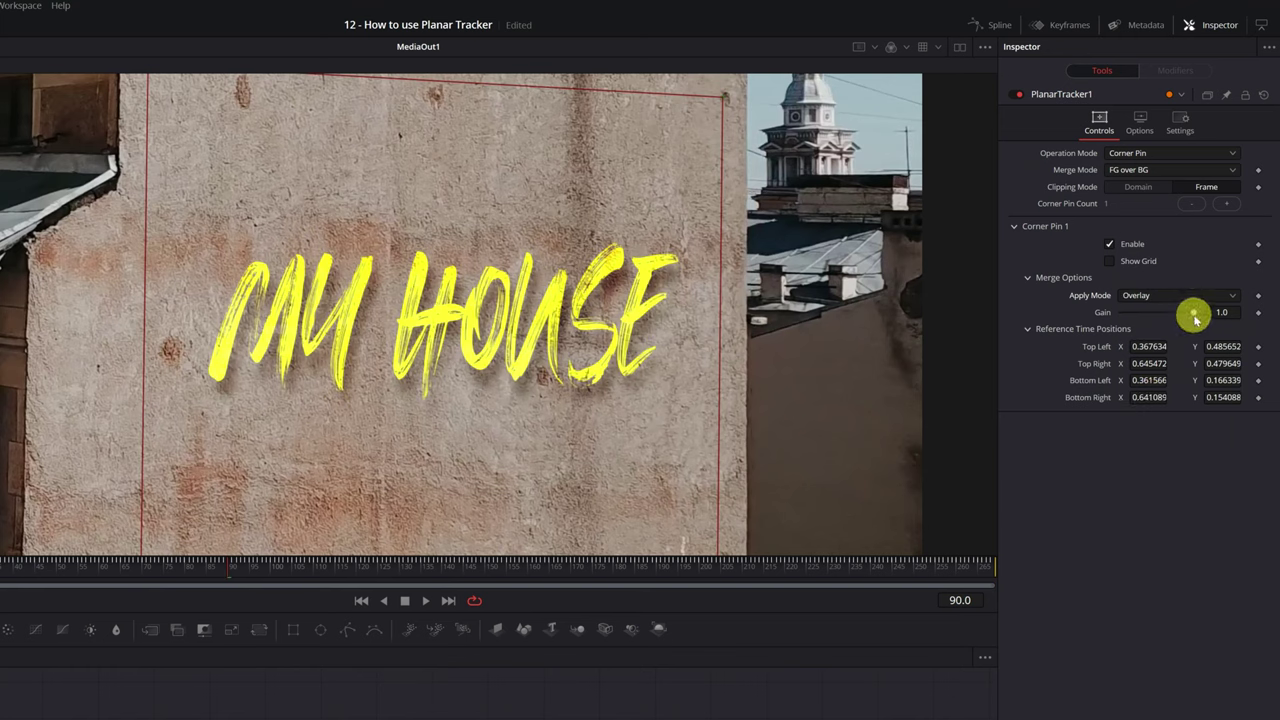
left_click_drag(1194, 318, 1170, 318)
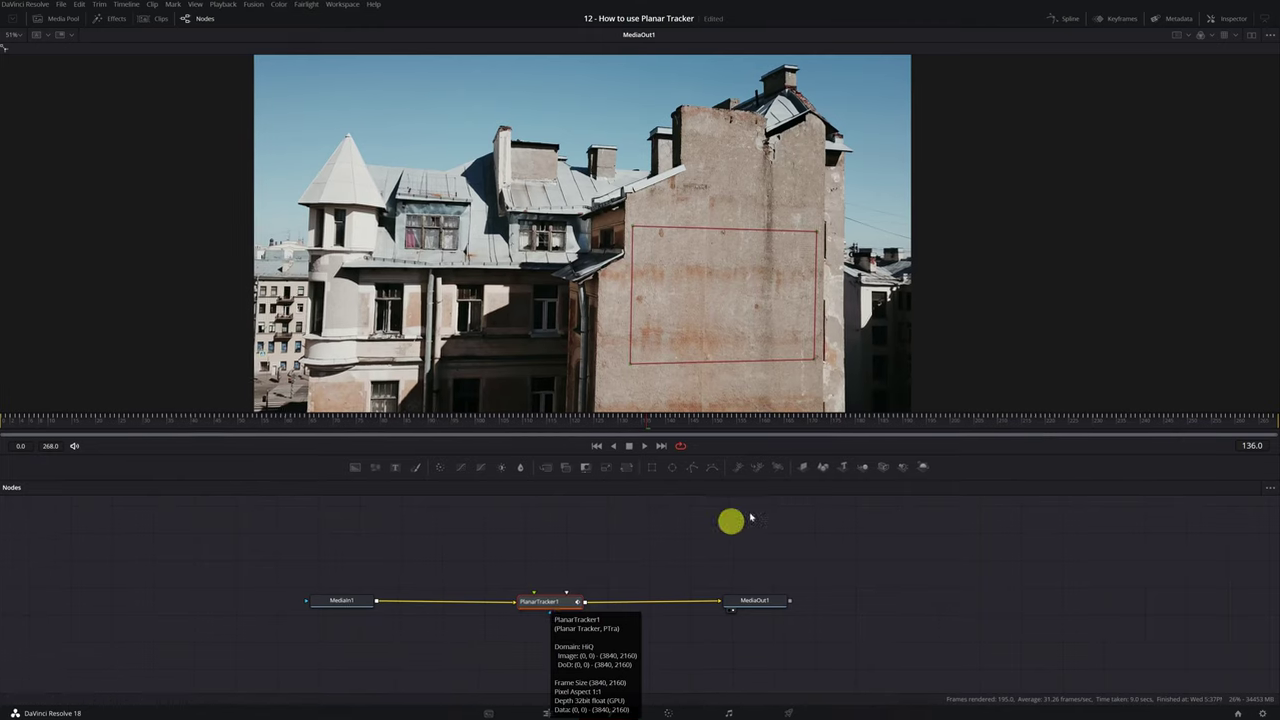
- Show the tracker's Inspector and open the Media Pool listing pngwing.com.png
left_click(1232, 18)
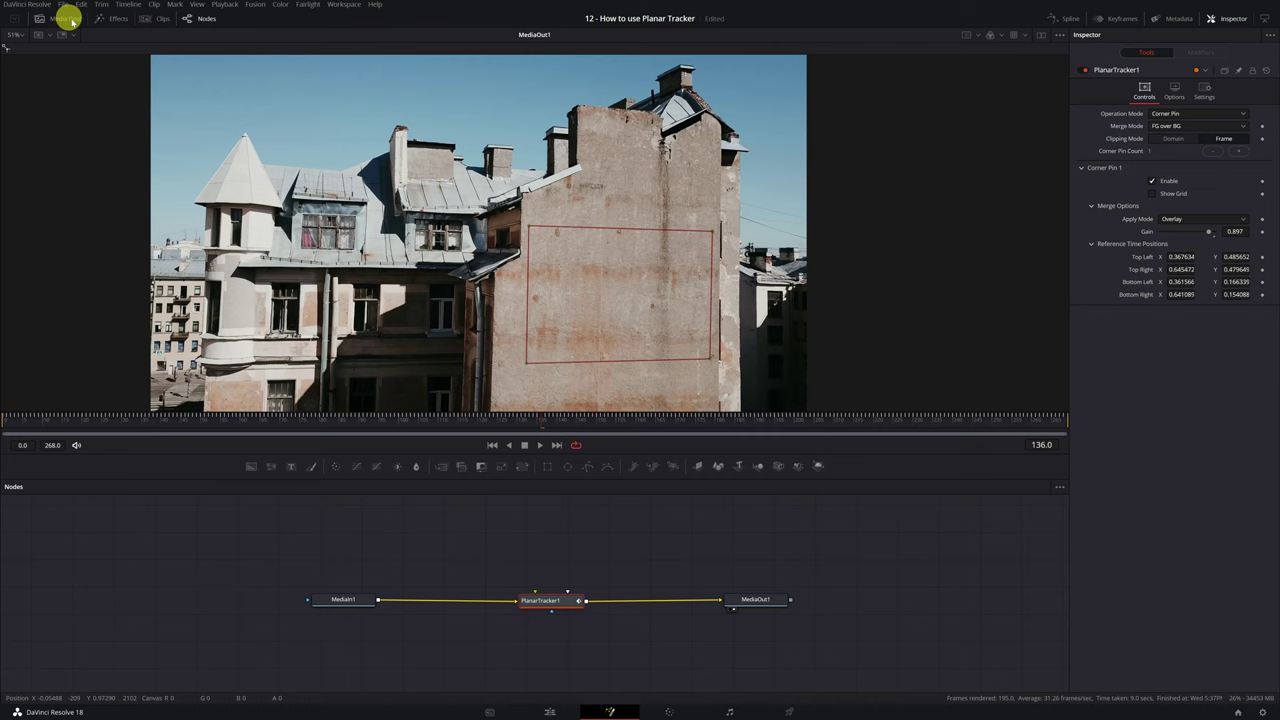
left_click(64, 20)
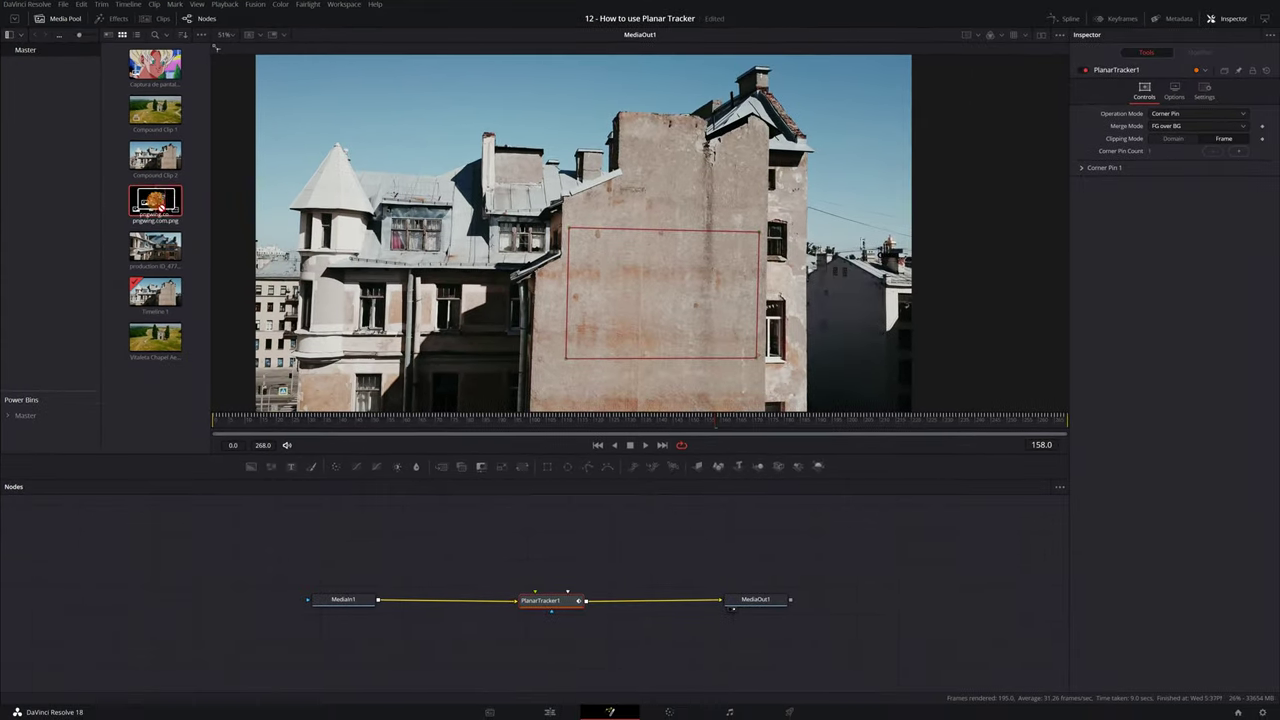
- Add pngwing.com.png as MediaIn2 and wire it into PlanarTracker1's foreground input
left_click_drag(155, 205, 420, 538)
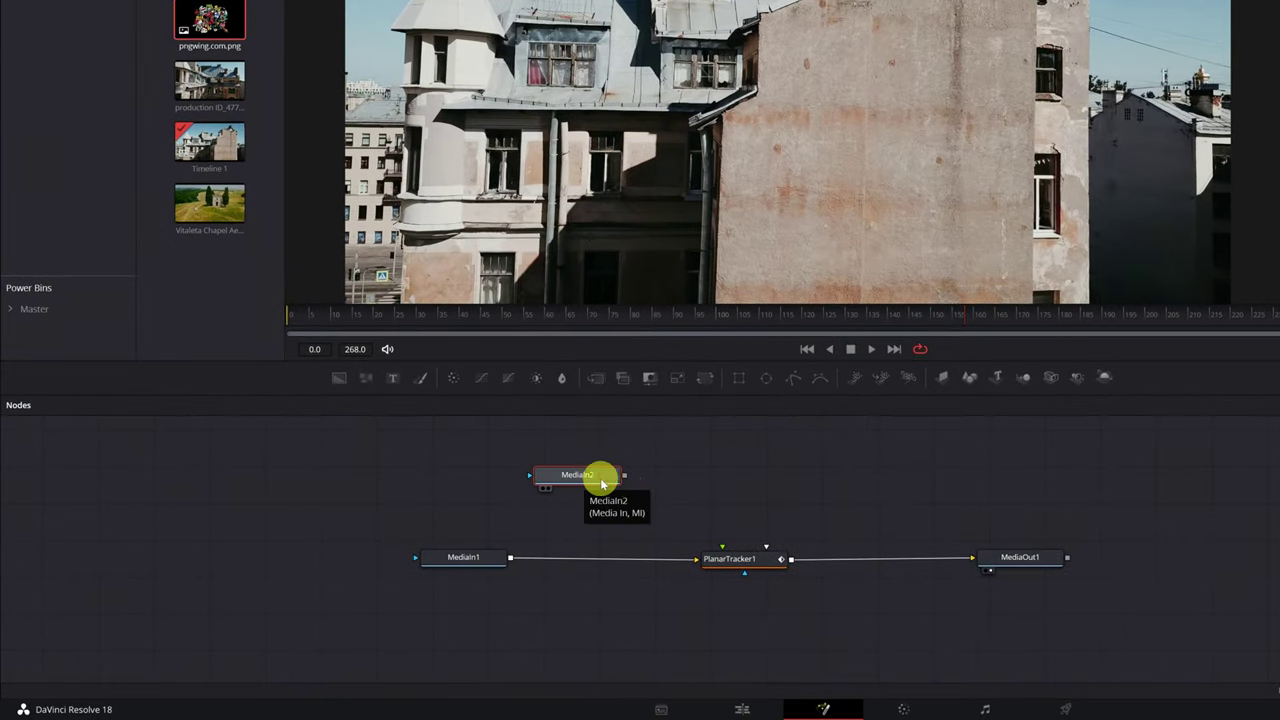
left_click_drag(624, 480, 723, 566)
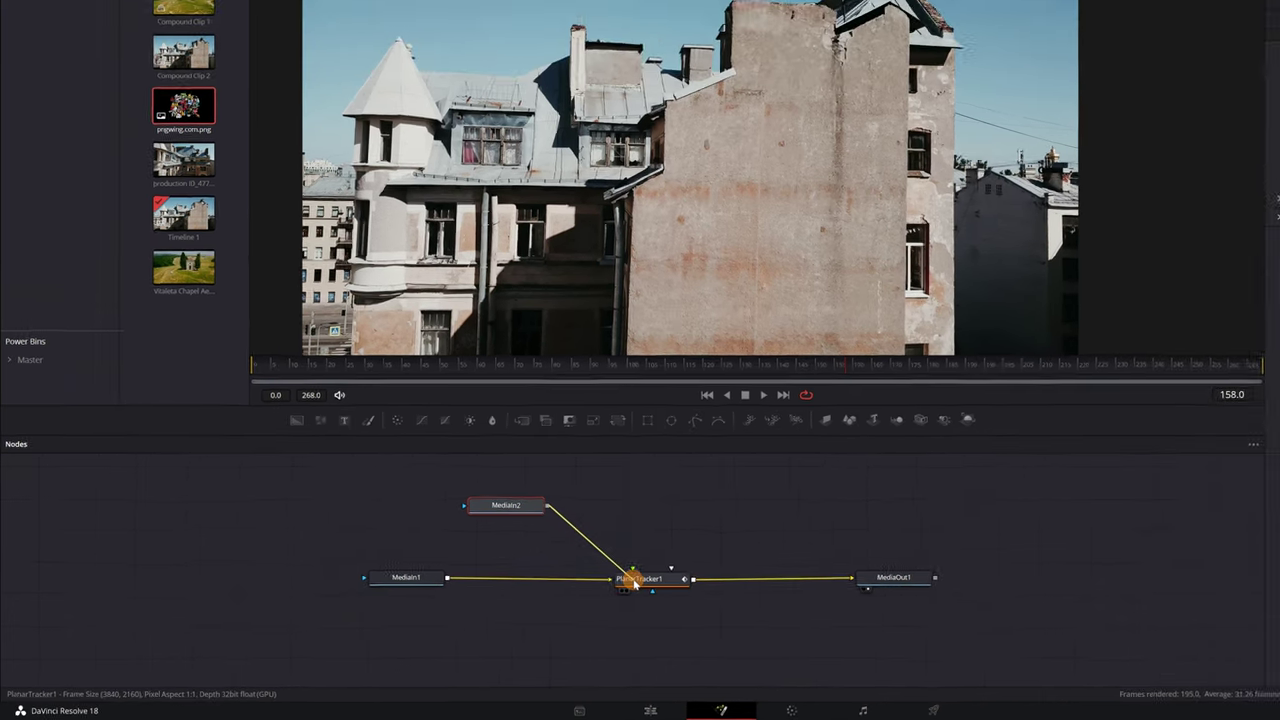
left_click_drag(633, 585, 633, 586)
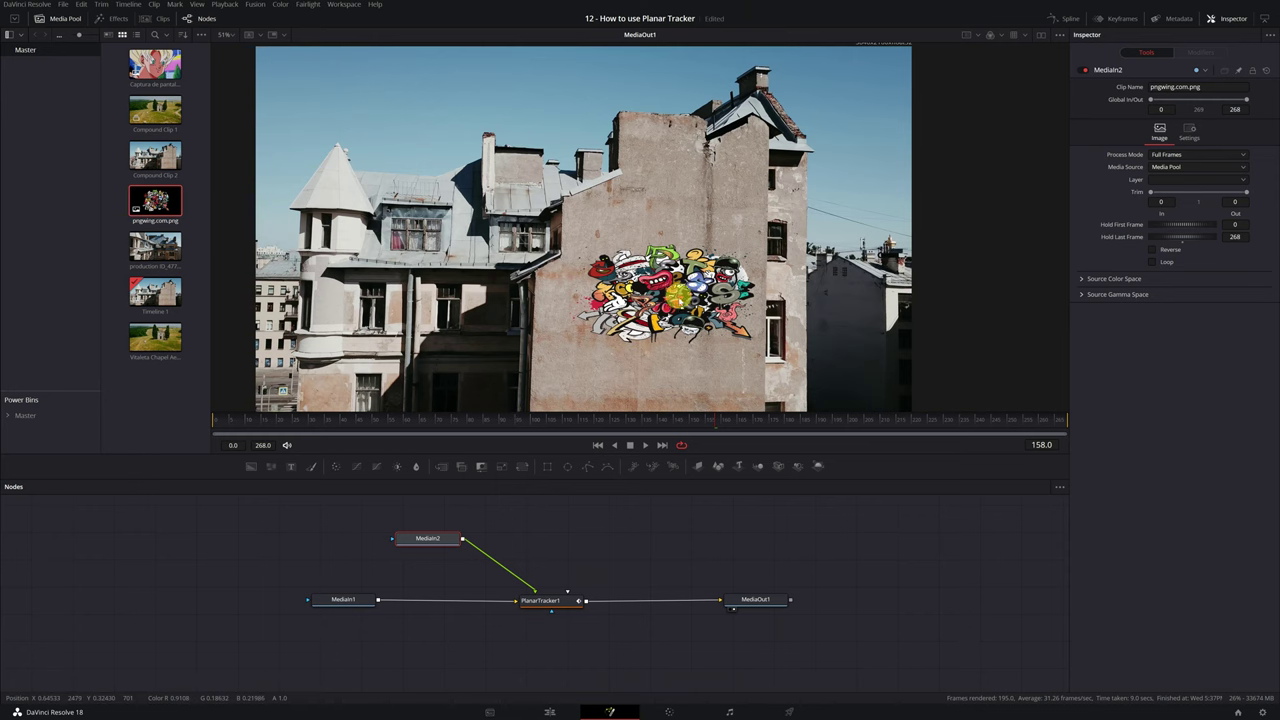
scroll(685, 300, "up", 3)
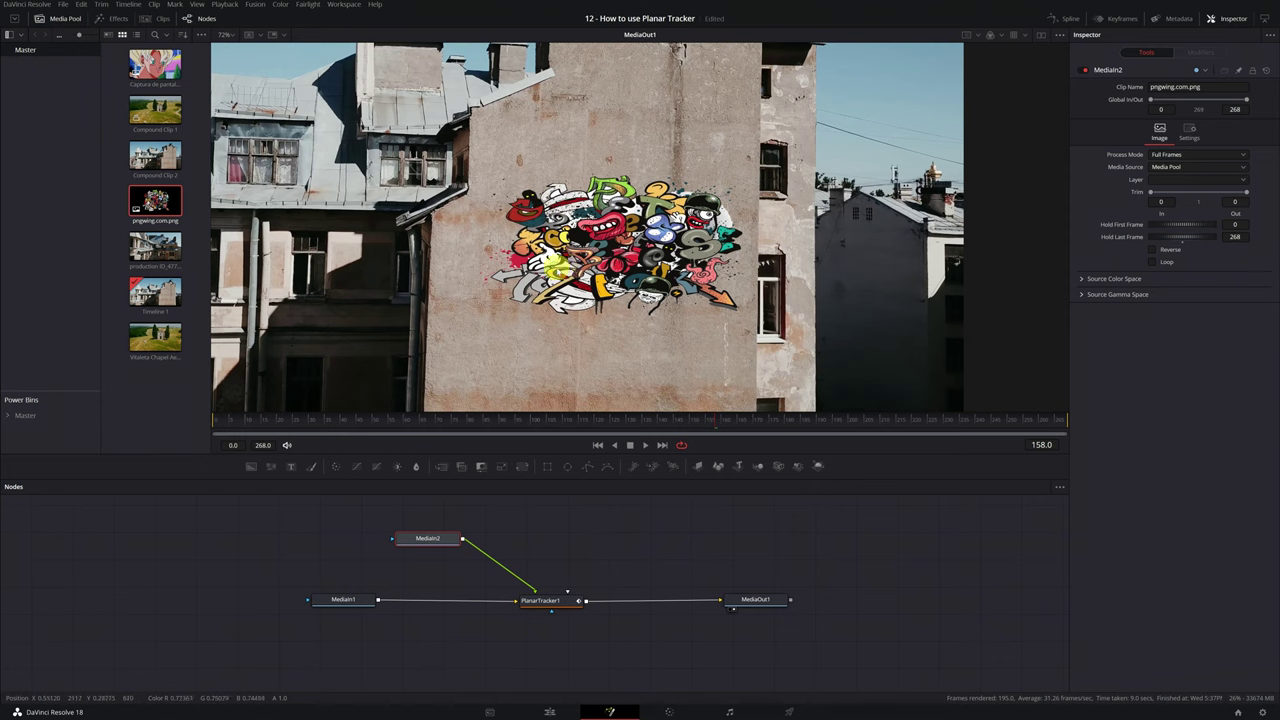
- Set the PlanarTracker1 Corner Pin 1 merge Apply Mode to Overlay
left_click(540, 601)
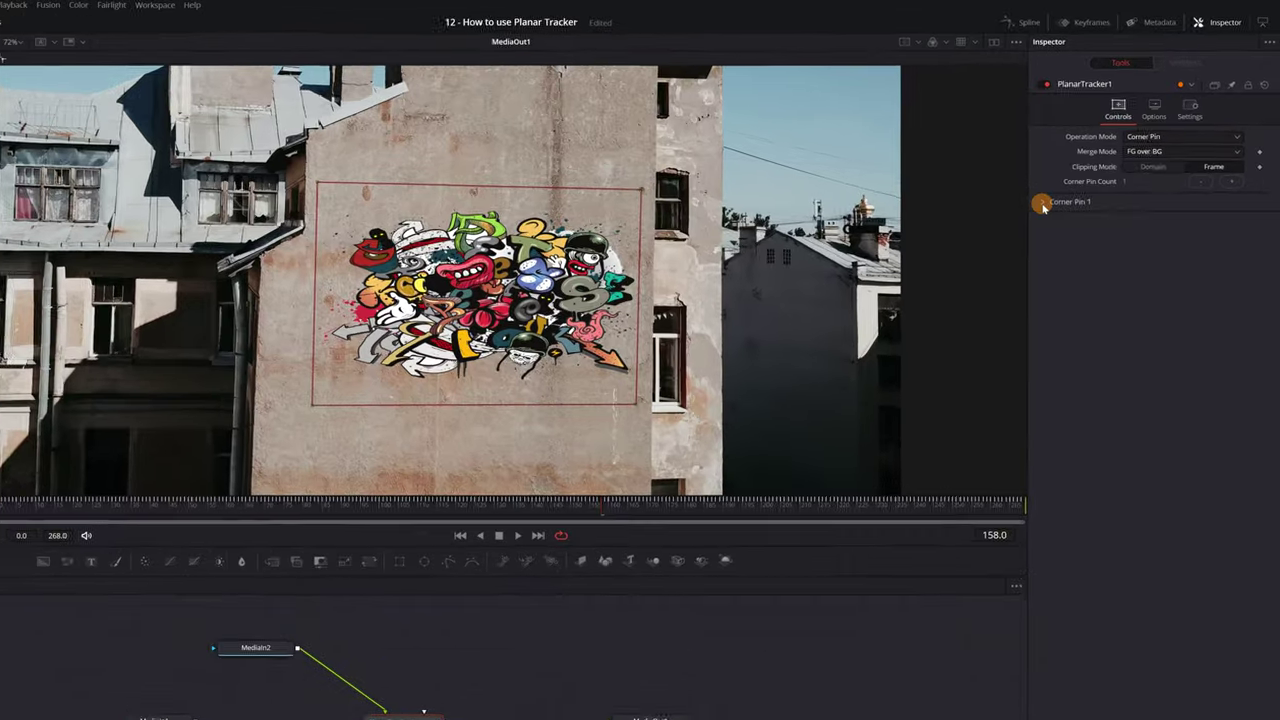
left_click(1043, 205)
left_click(1053, 245)
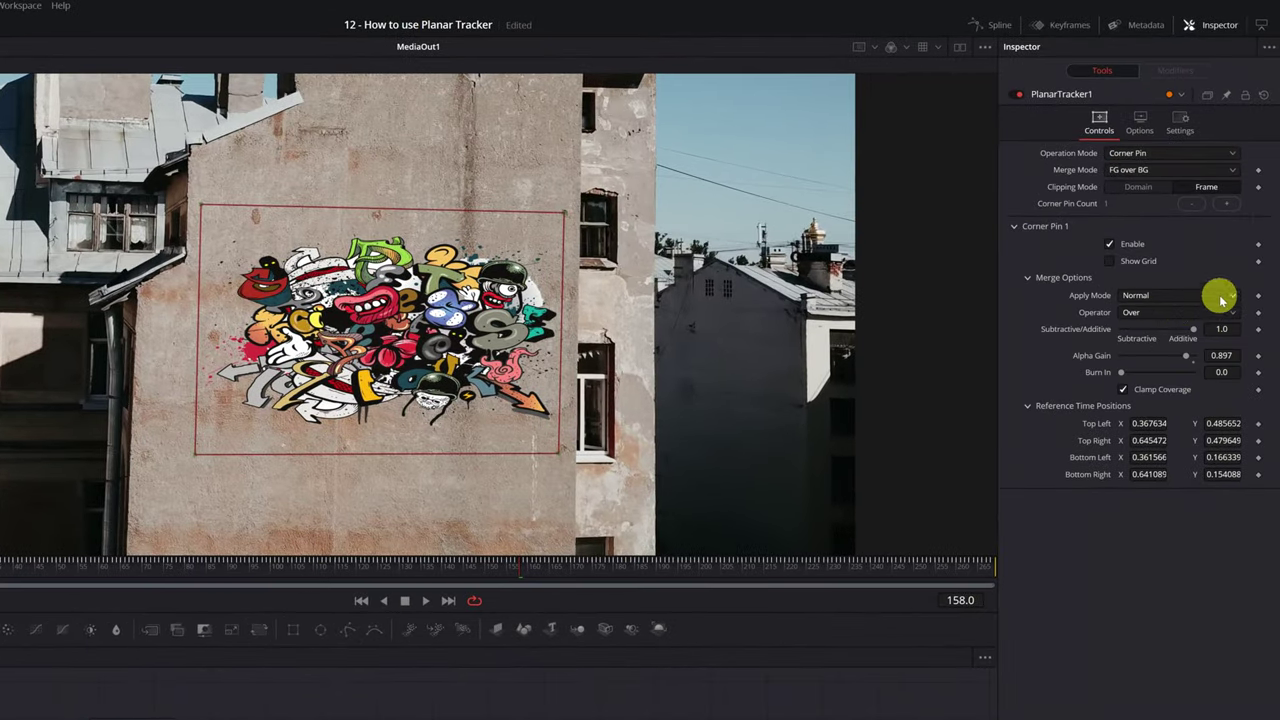
left_click(1227, 262)
left_click_drag(1235, 318, 1236, 388)
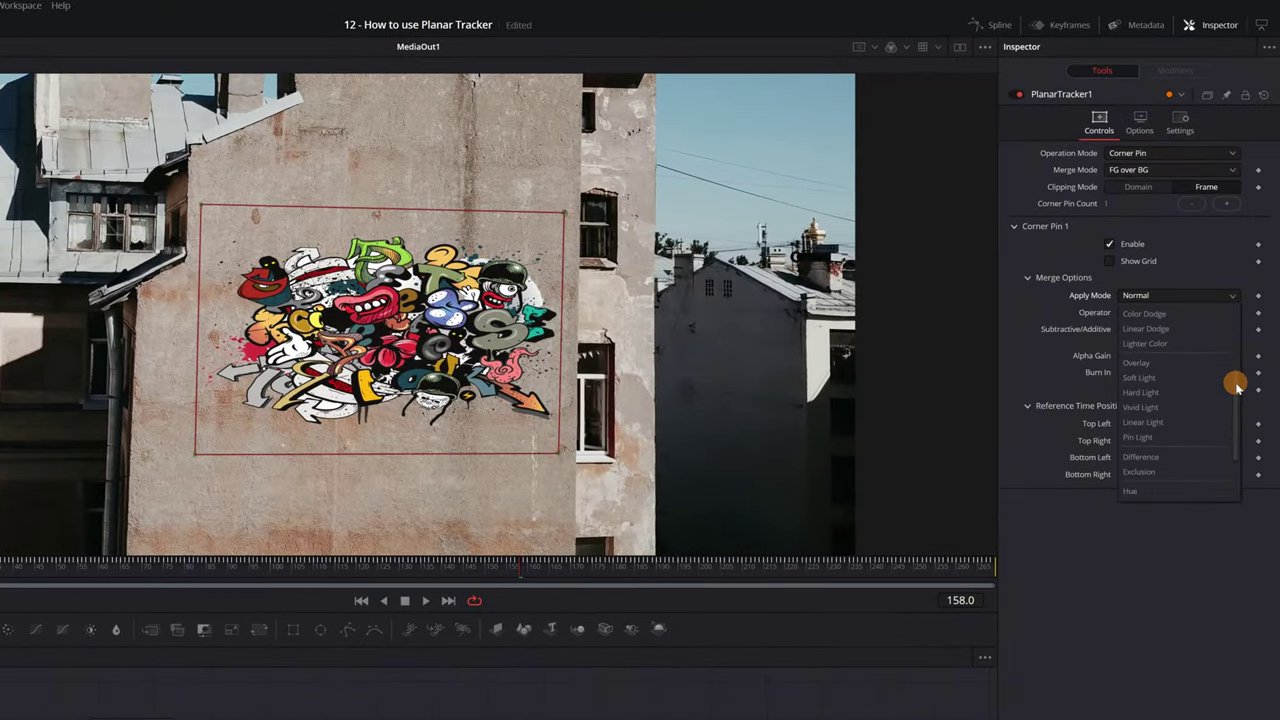
left_click(1144, 365)
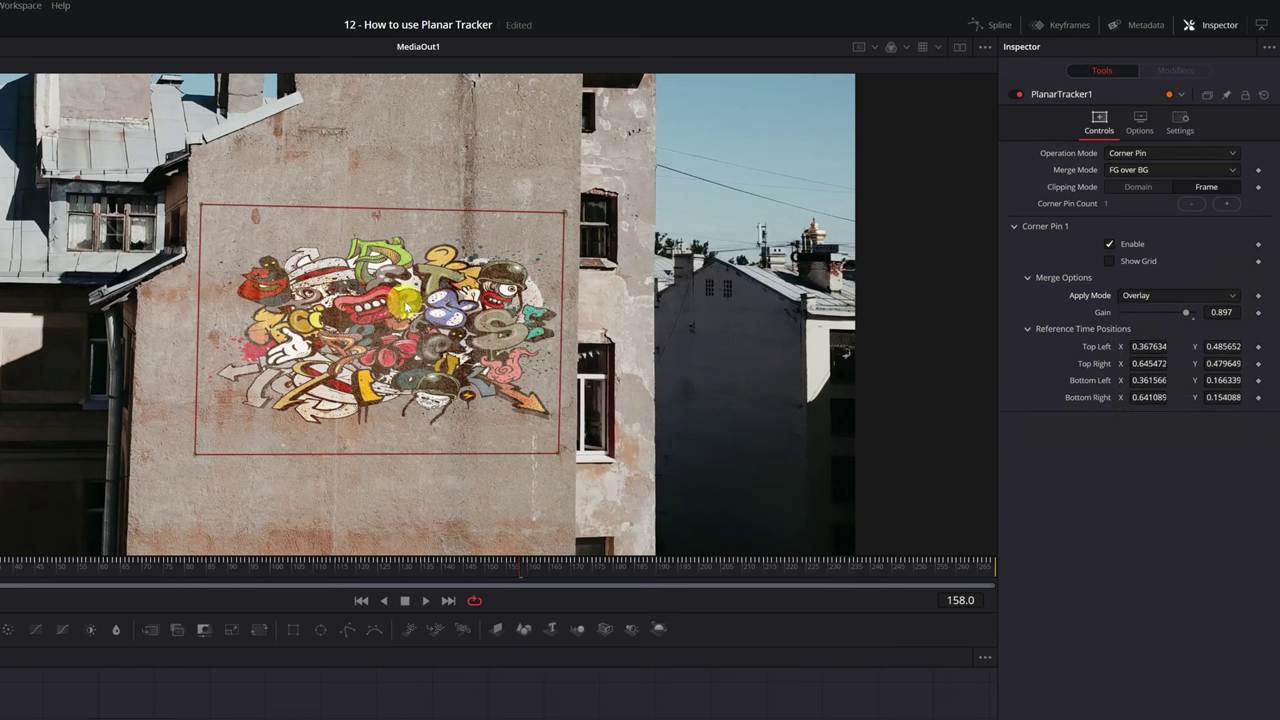
- Adjust the Overlay blend Gain slider to 0.953 so the wall texture shows through
scroll(405, 303, "up", 5)
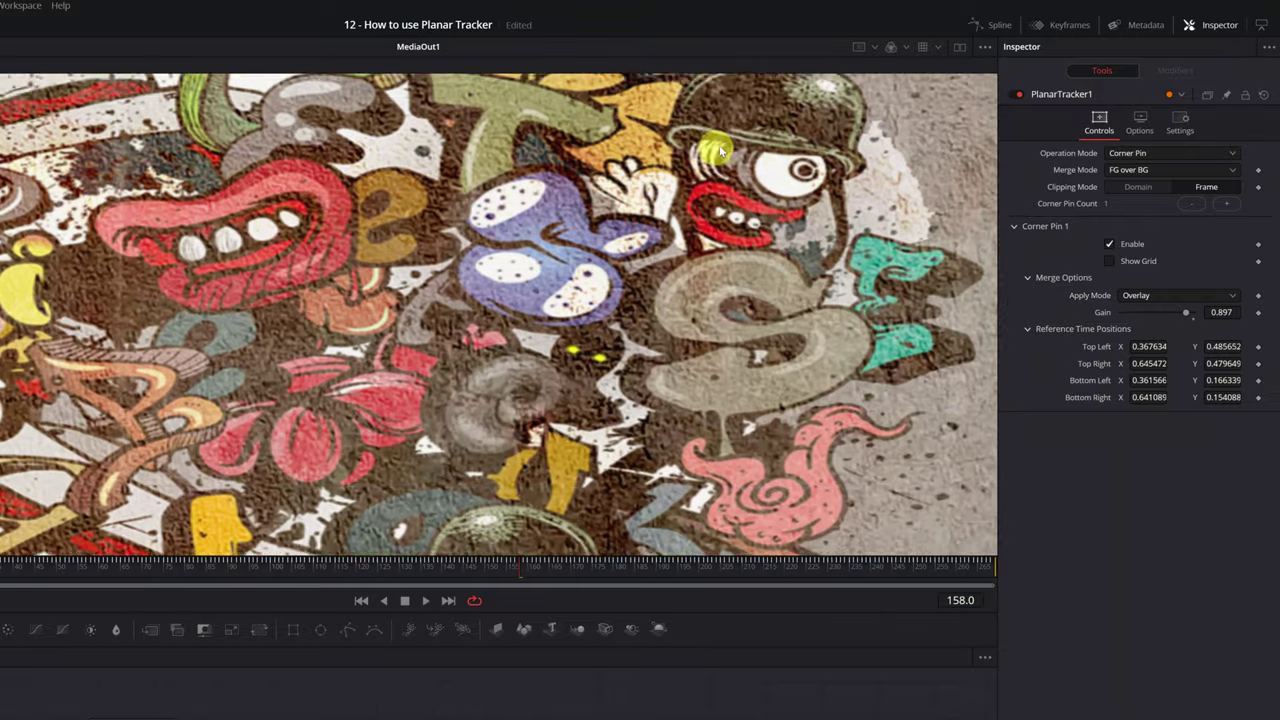
scroll(485, 258, "down", 4)
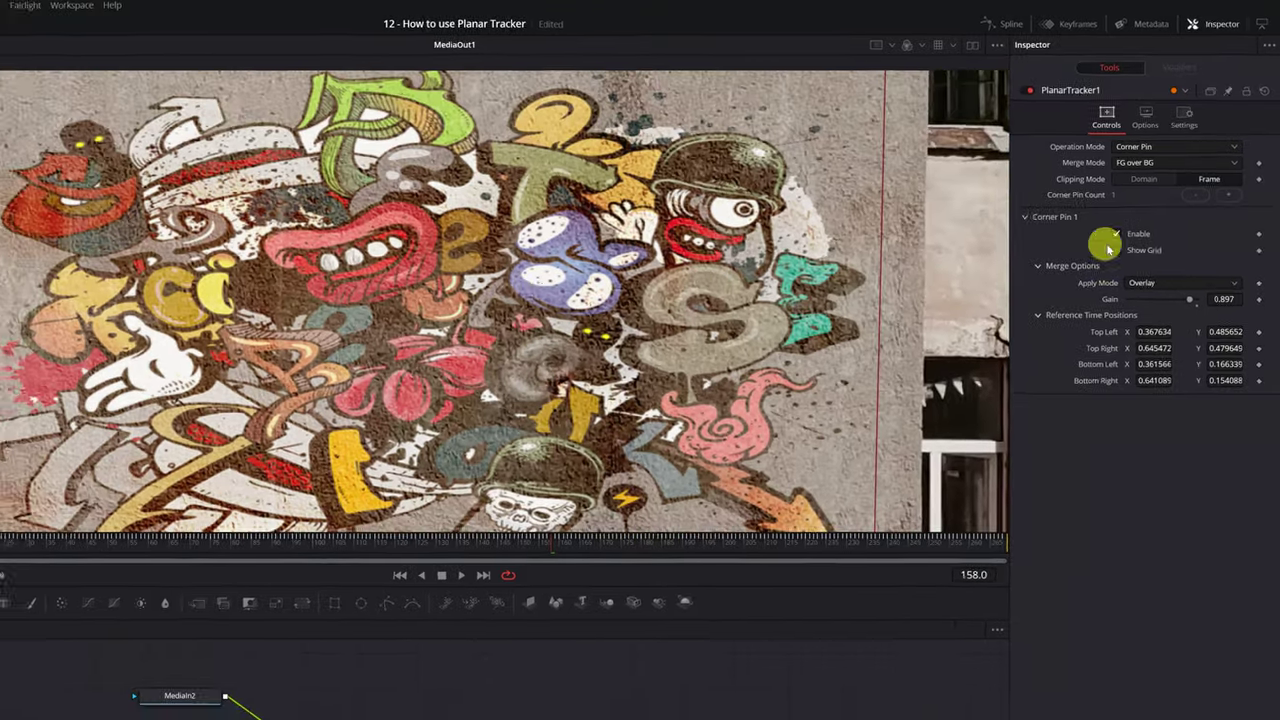
left_click_drag(1189, 299, 1149, 300)
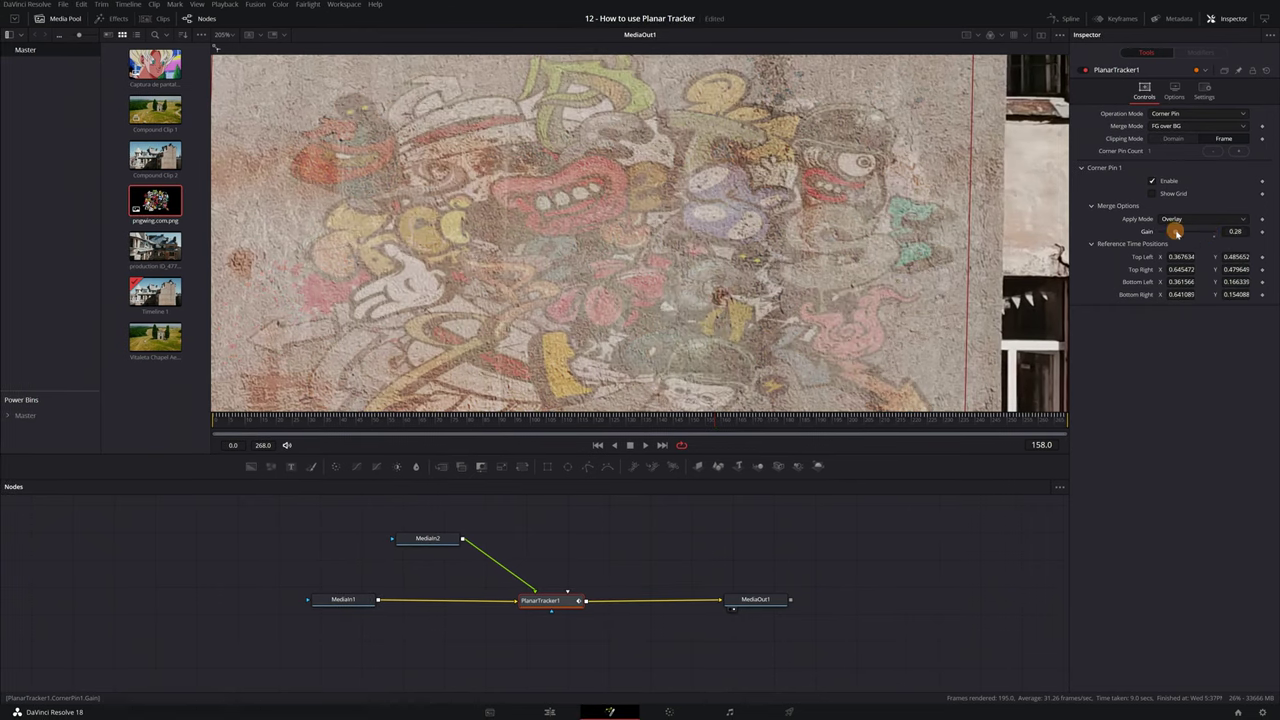
left_click_drag(1181, 232, 1211, 234)
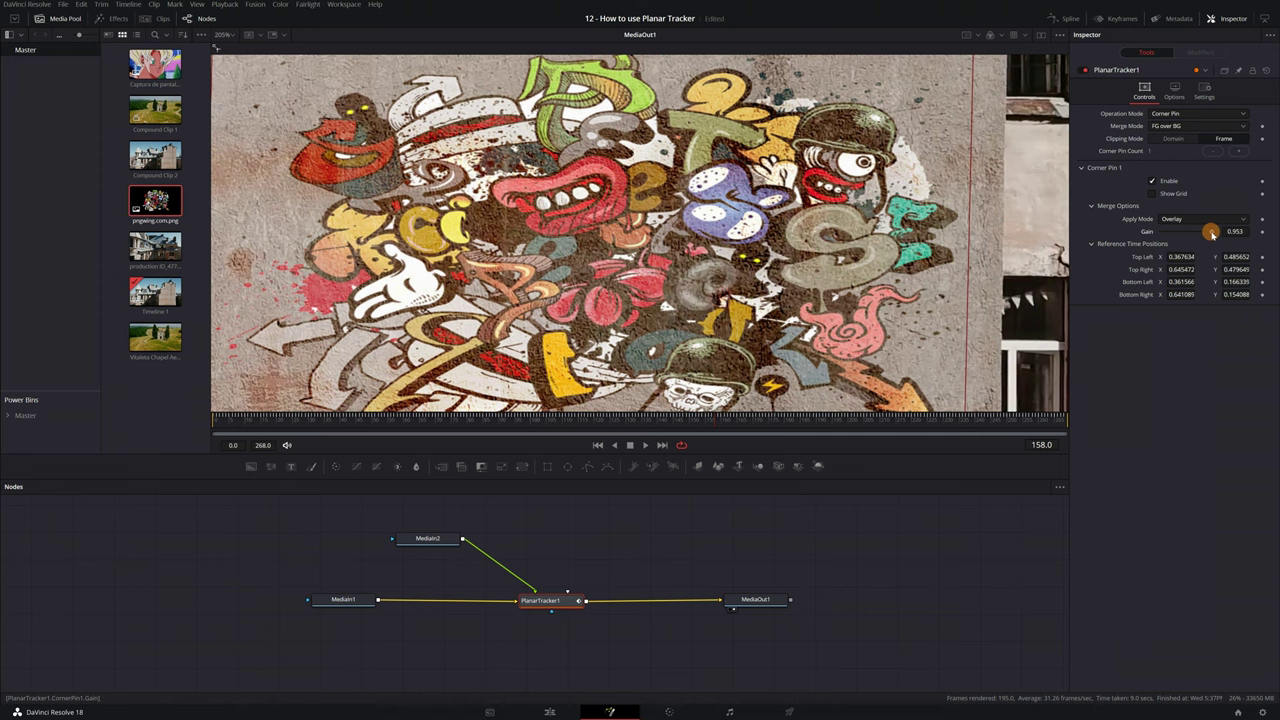